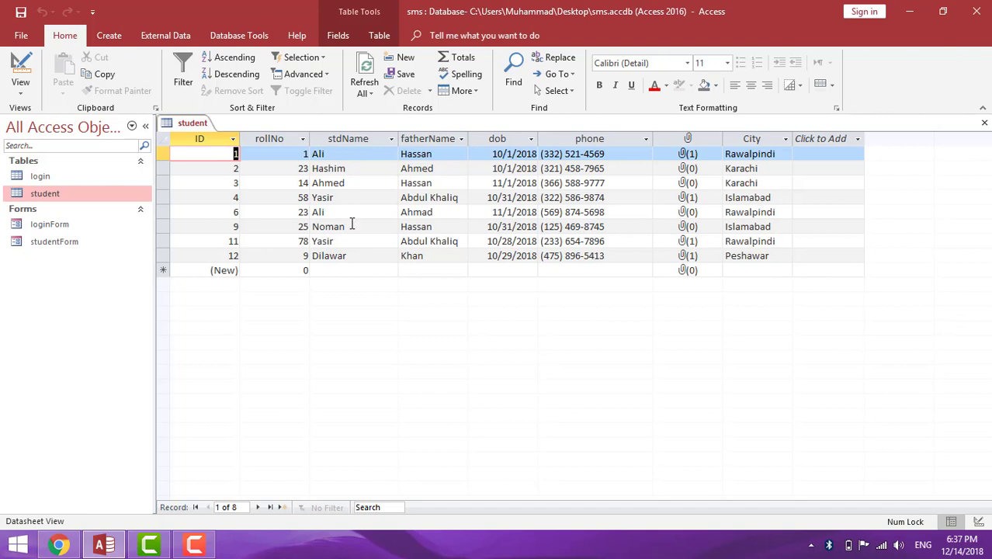
Start the Simple Query Wizard and choose the student table as the source of the query.
click(285, 138)
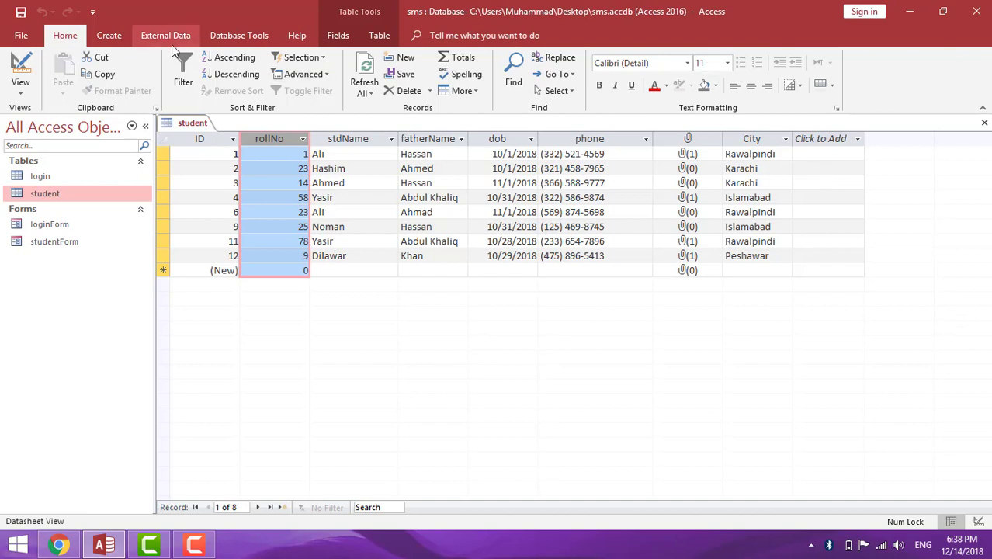
click(101, 35)
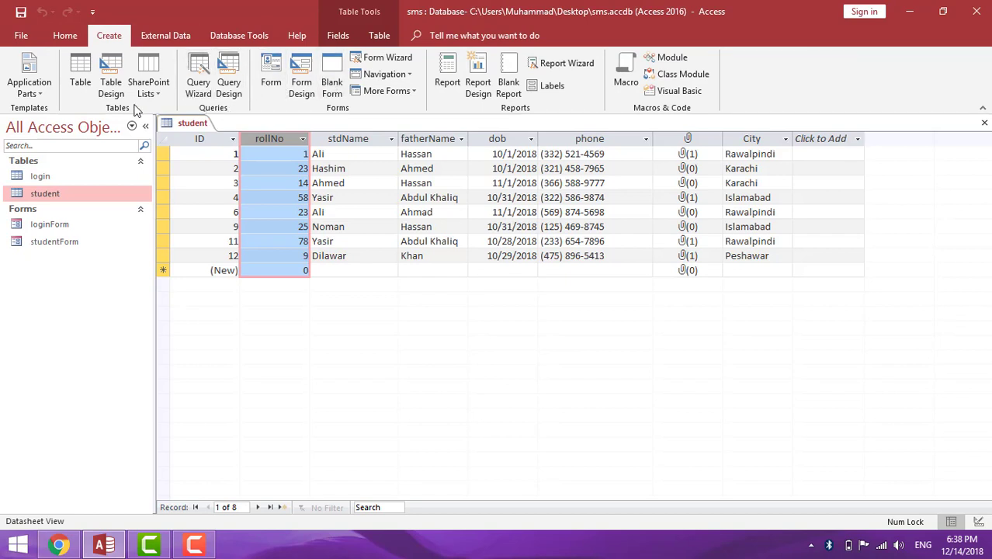
click(200, 72)
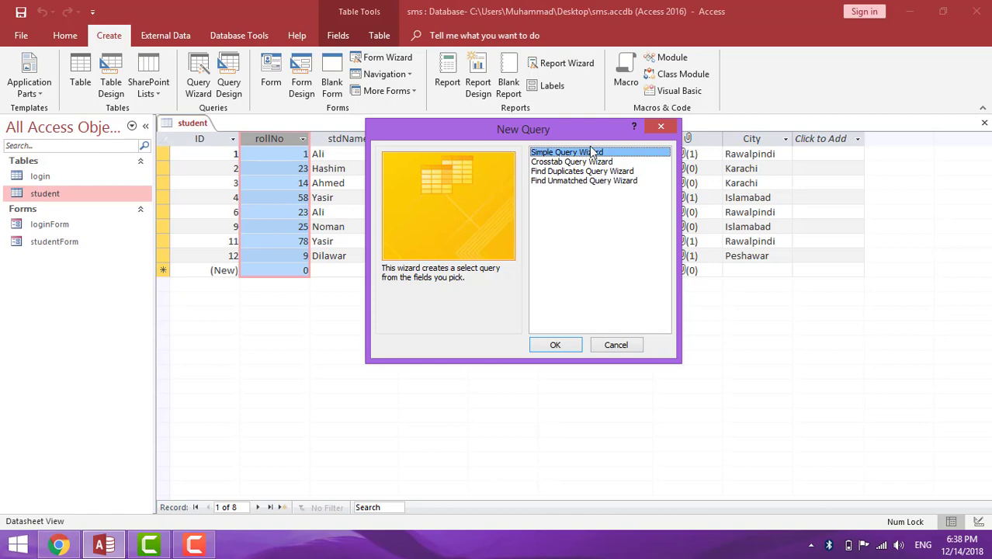
click(555, 346)
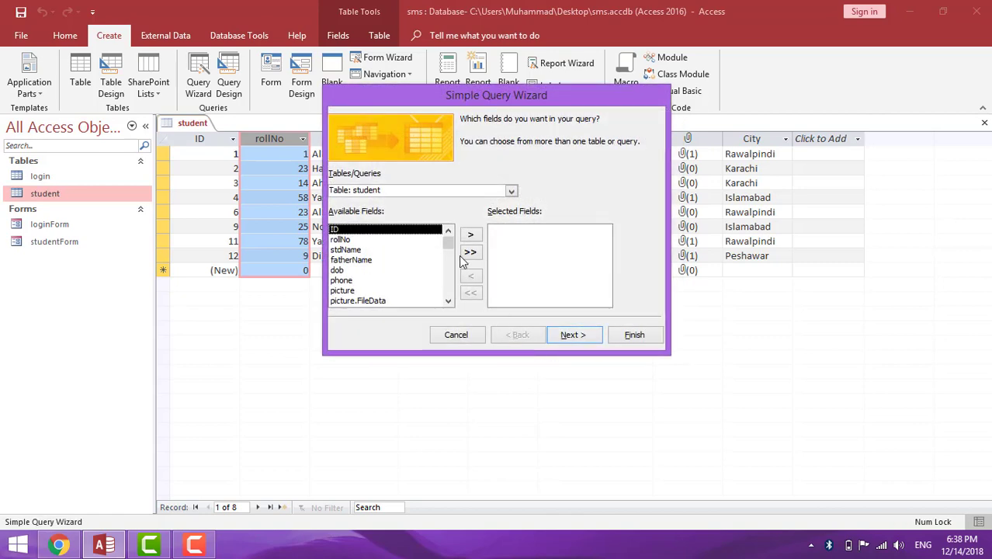
drag(478, 99, 433, 116)
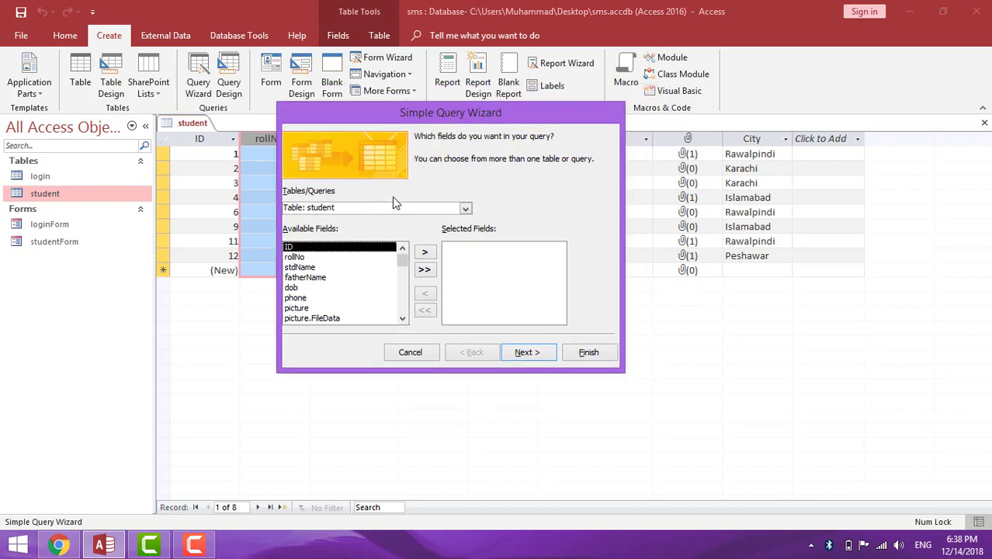
click(465, 209)
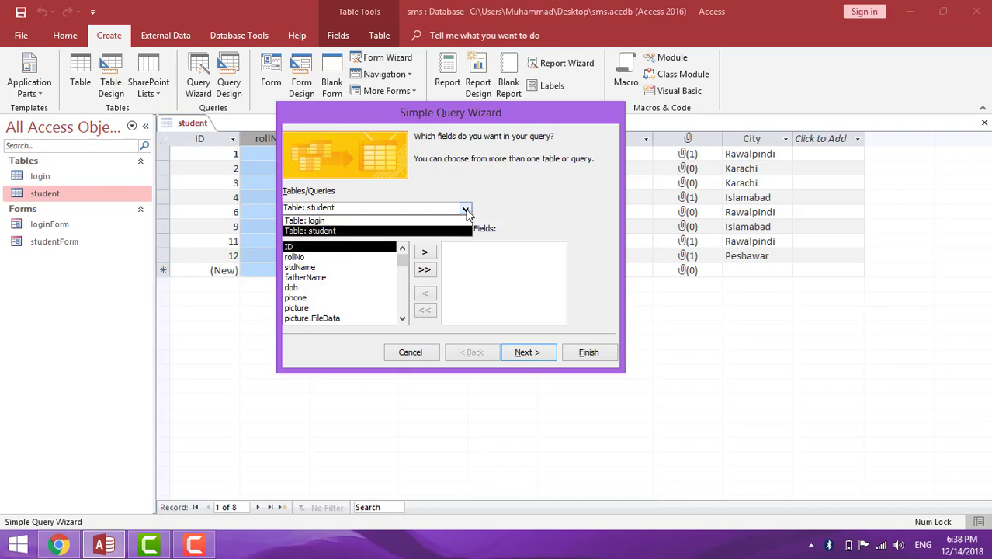
click(367, 232)
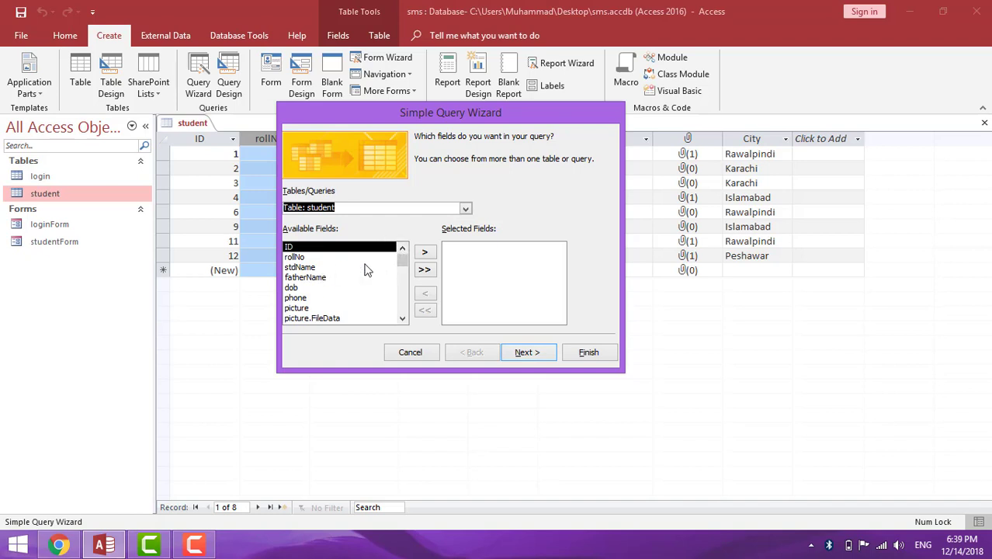
Add the rollNo, stdName, fatherName, dob, phone and City fields to the query, leaving out ID.
click(426, 253)
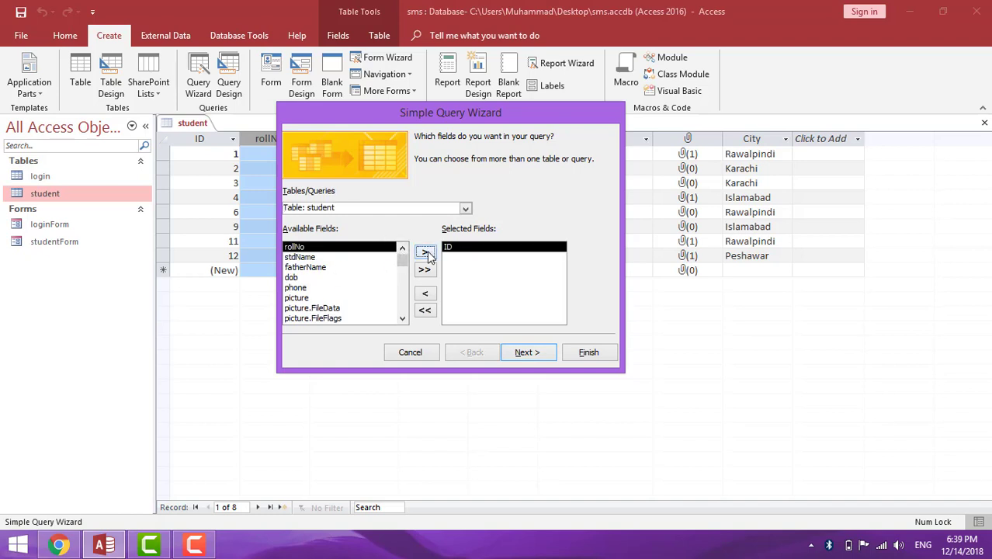
click(425, 294)
click(302, 259)
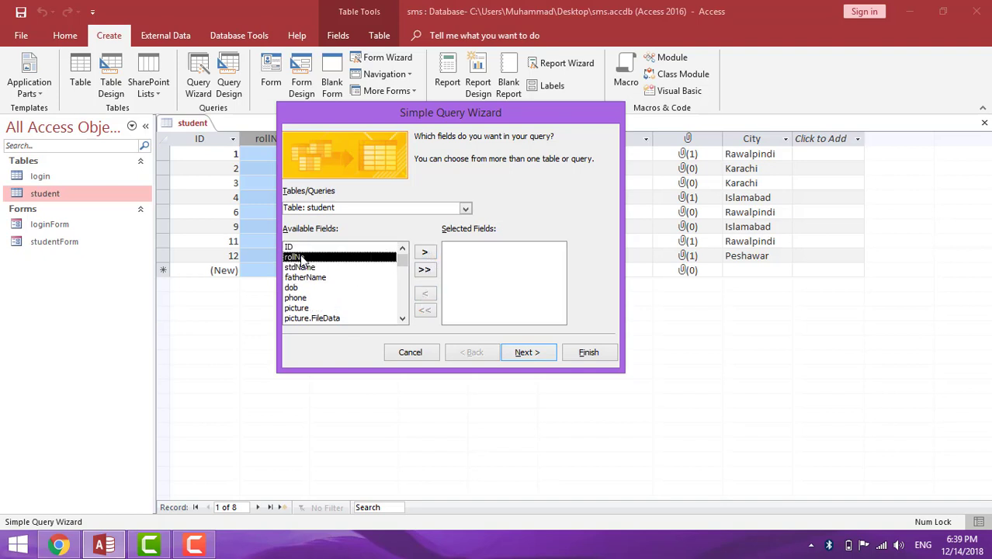
click(427, 254)
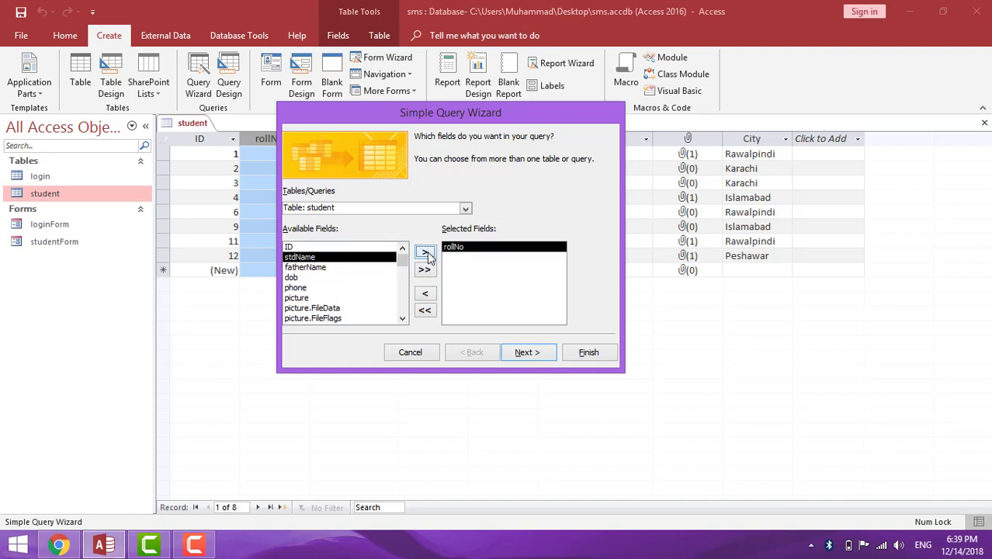
click(425, 253)
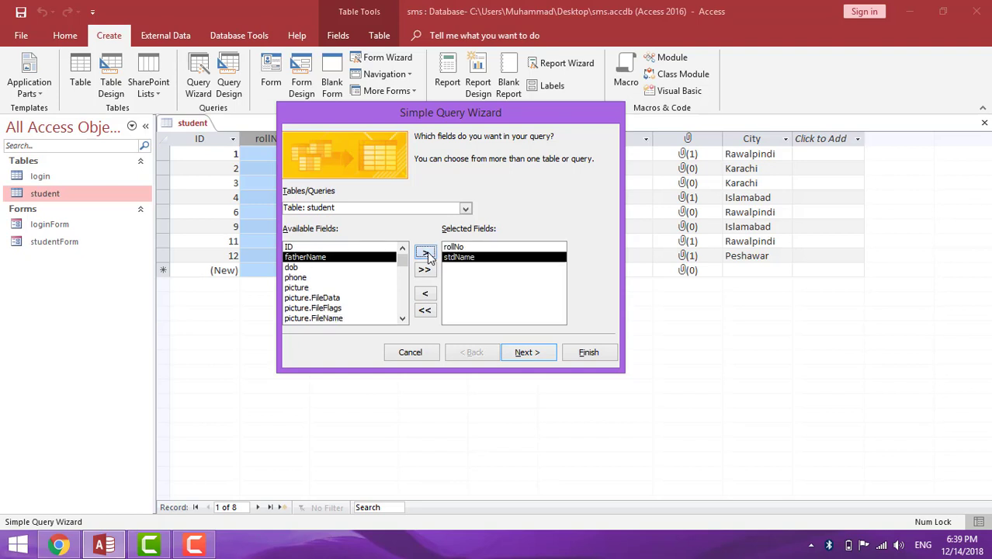
click(426, 253)
click(426, 253)
click(425, 253)
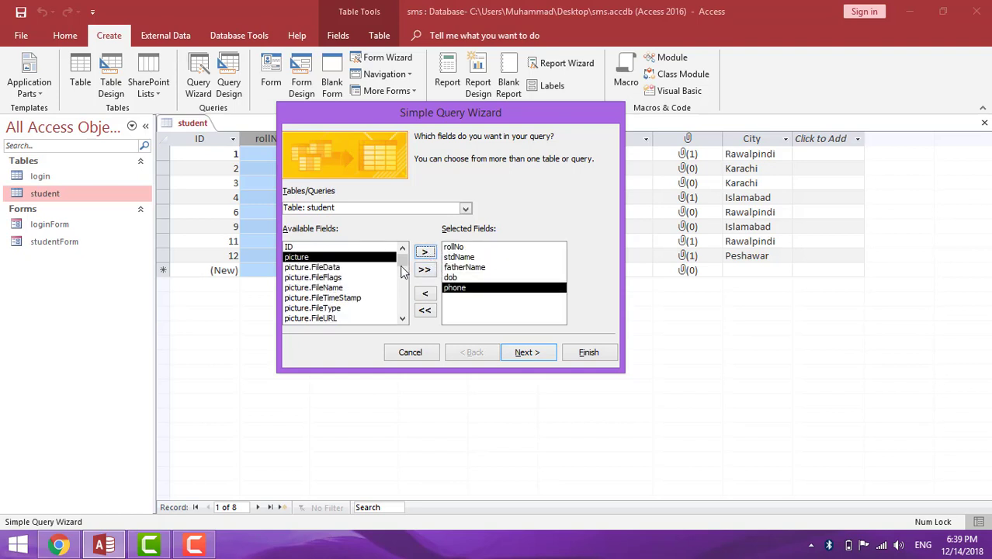
drag(402, 261, 402, 307)
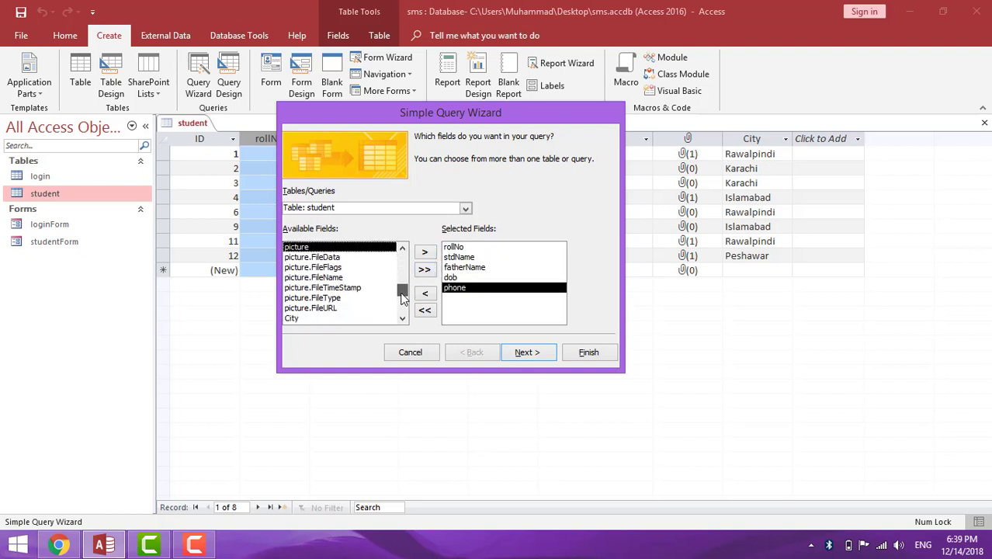
click(330, 318)
click(425, 253)
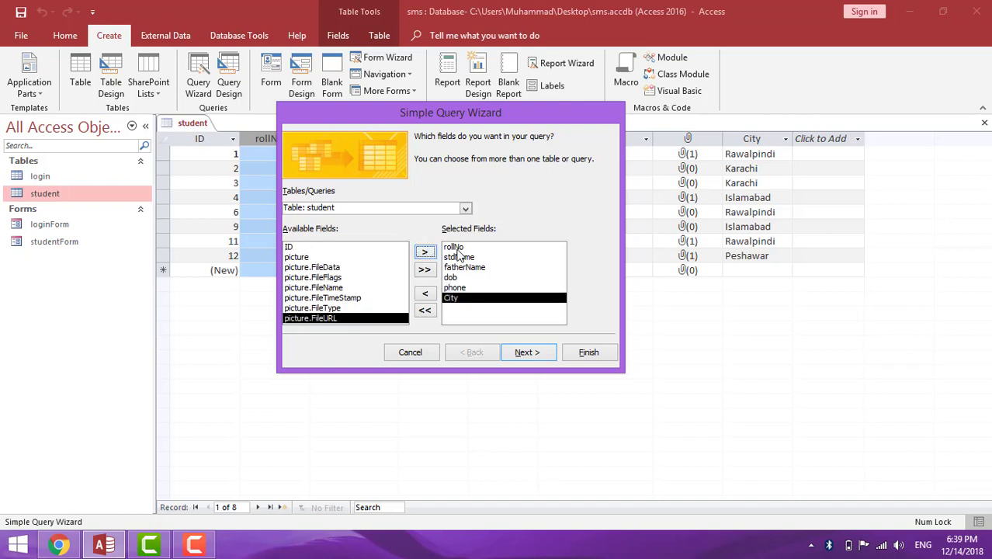
Finish the wizard as a detail query with the default title, opening it to view information.
click(540, 354)
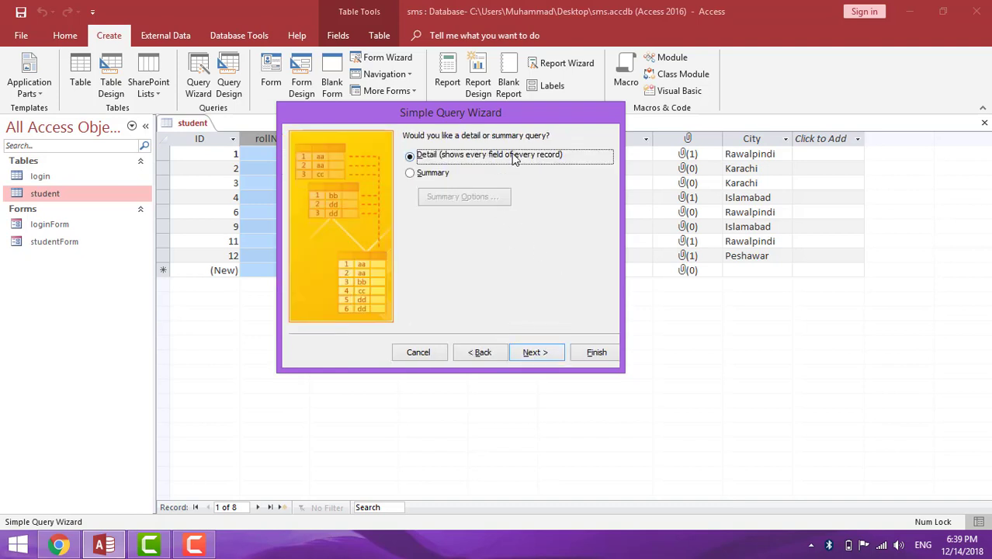
click(553, 357)
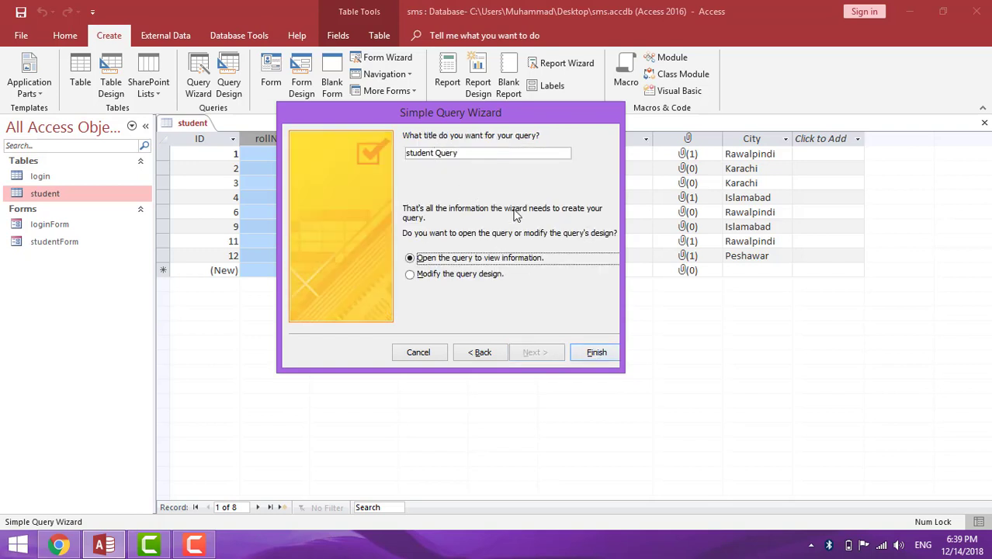
click(594, 354)
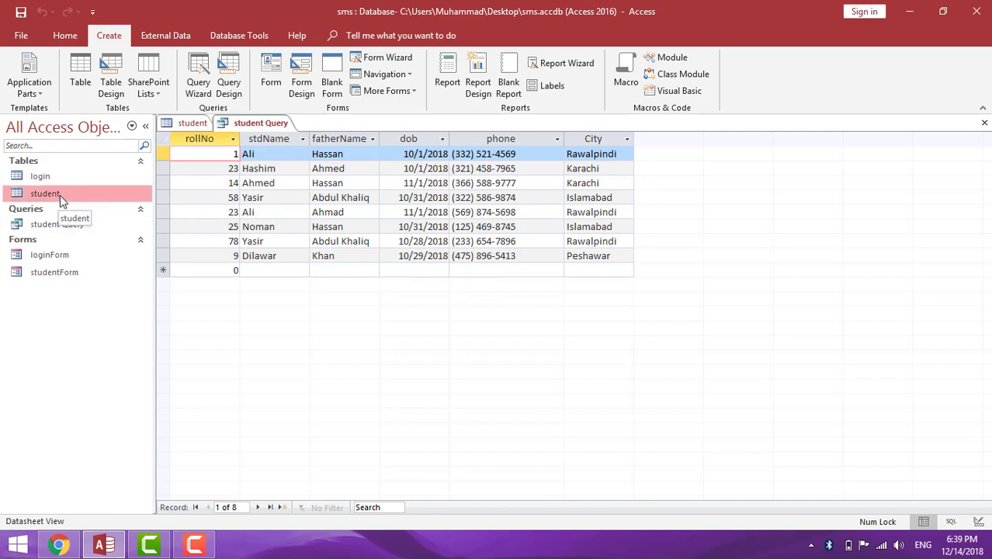
Close the student table and save the changes to its layout.
click(194, 124)
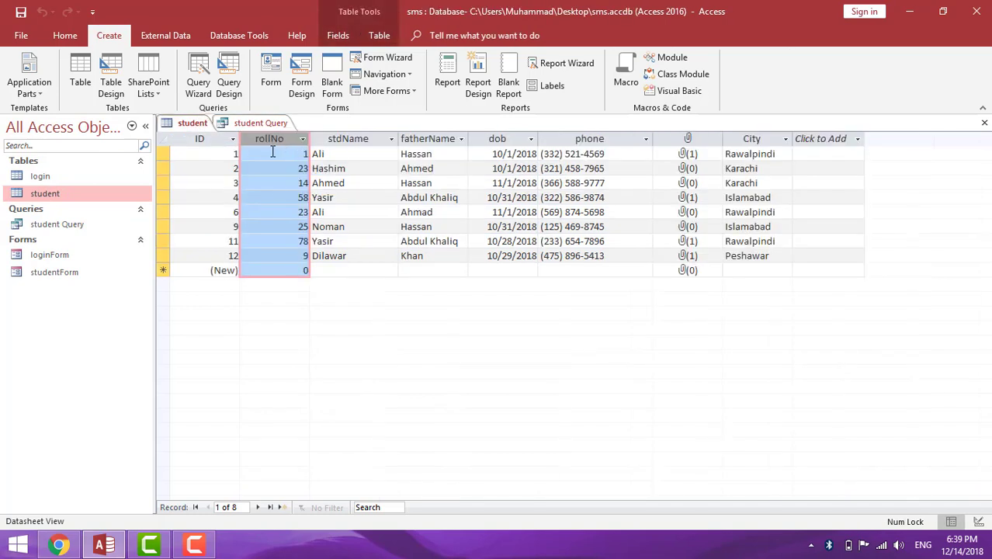
right_click(194, 126)
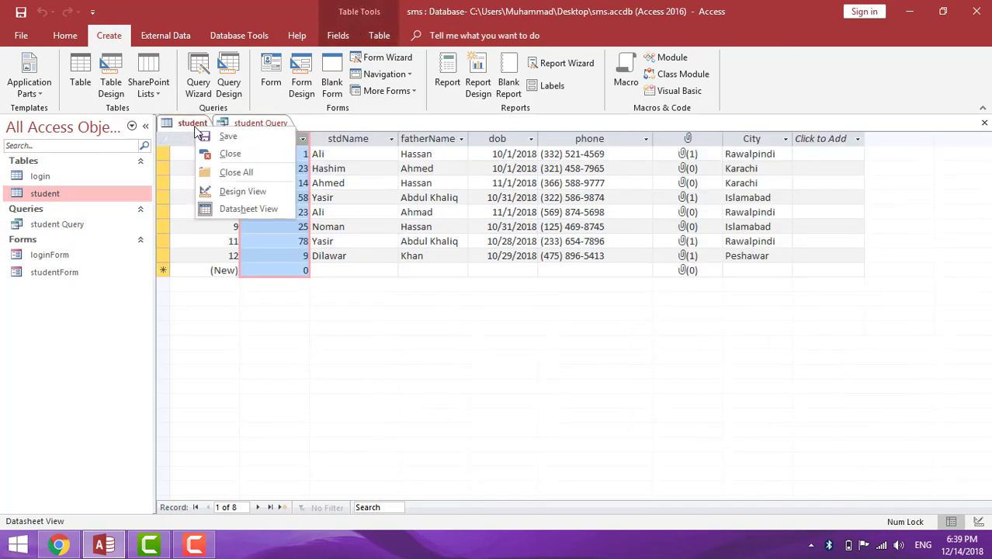
click(230, 154)
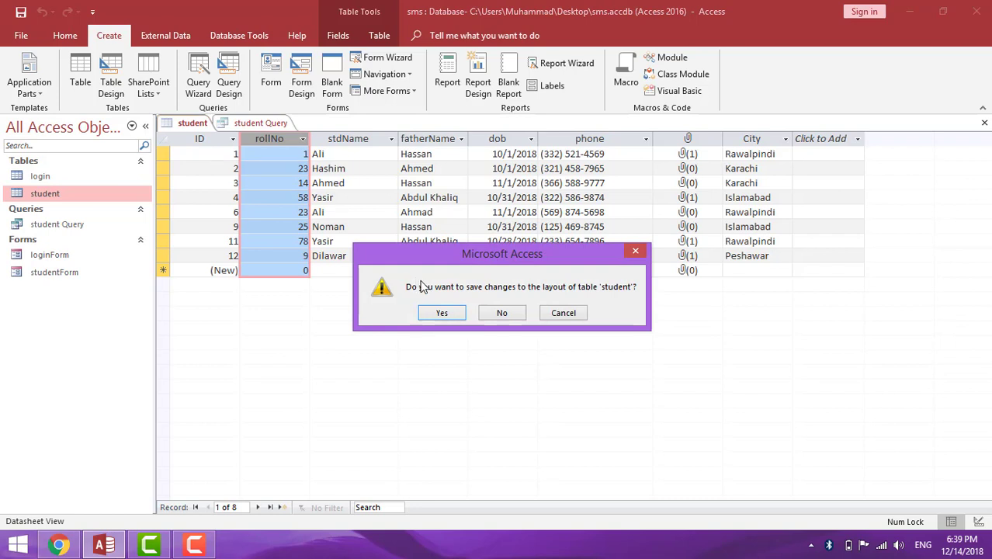
click(440, 313)
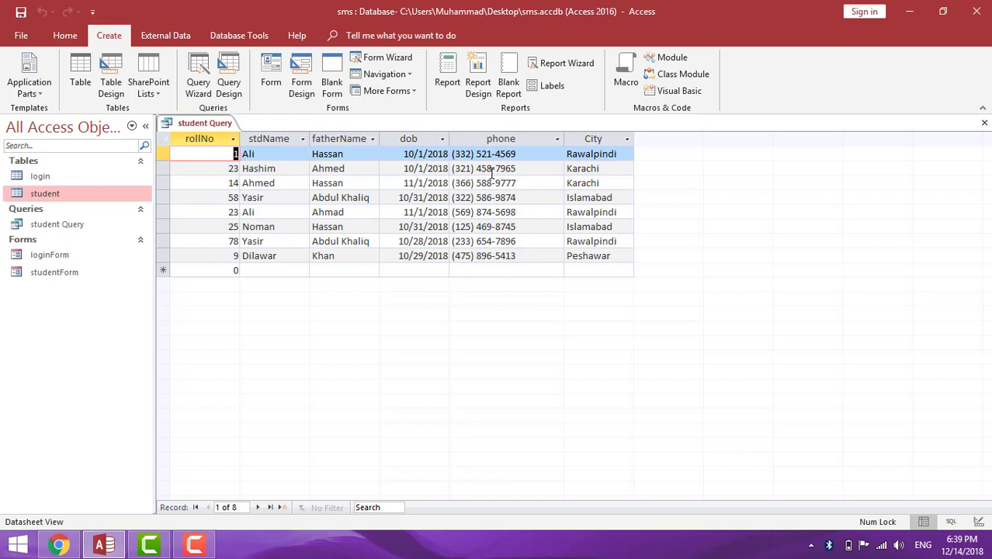
Open the student query in Design View.
click(73, 37)
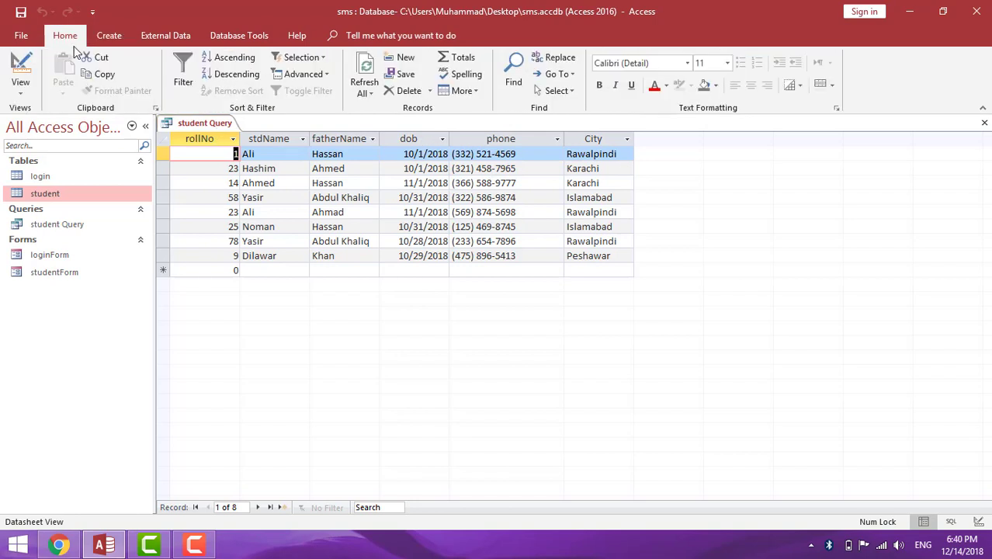
click(23, 87)
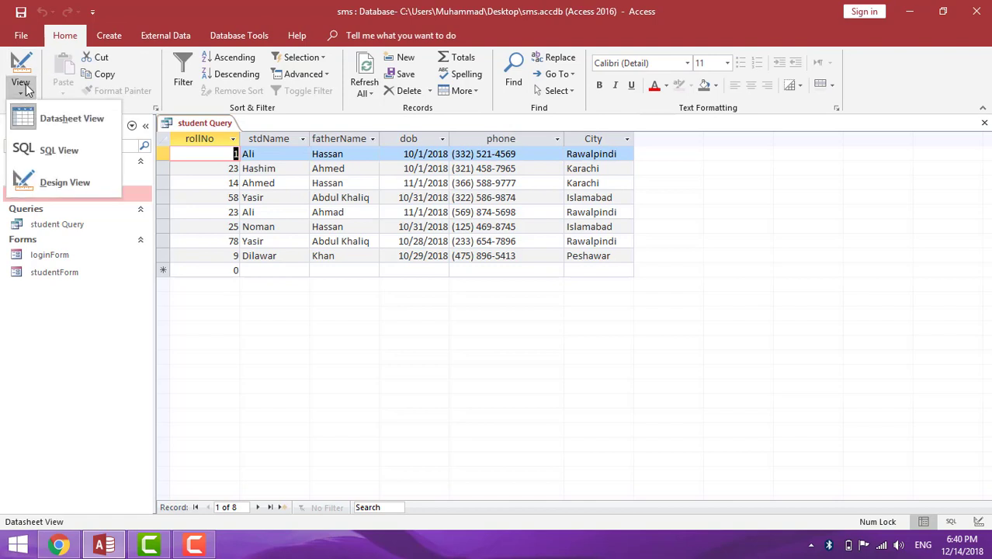
click(55, 182)
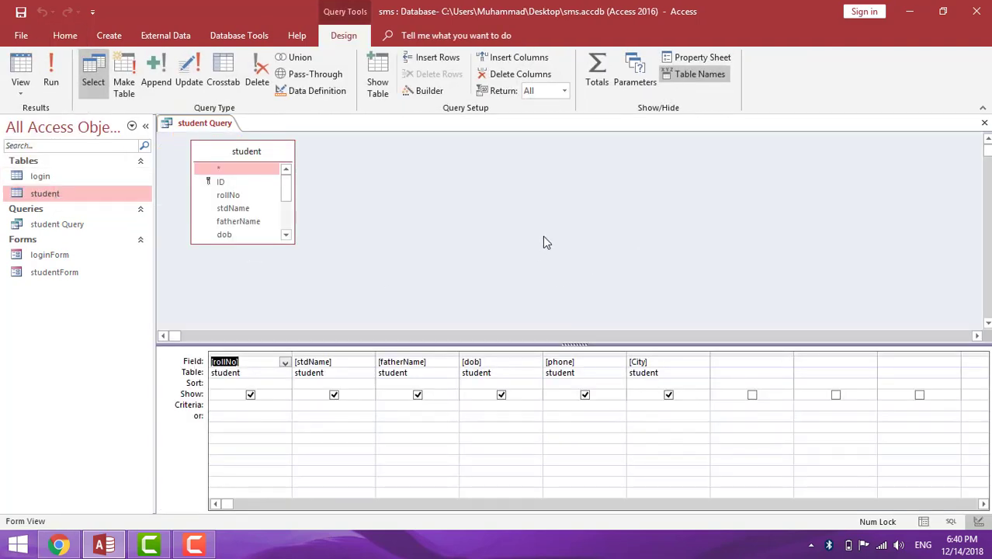
Reposition and enlarge the student field list to fit all its fields, and collapse the picture subfields.
drag(266, 155, 344, 177)
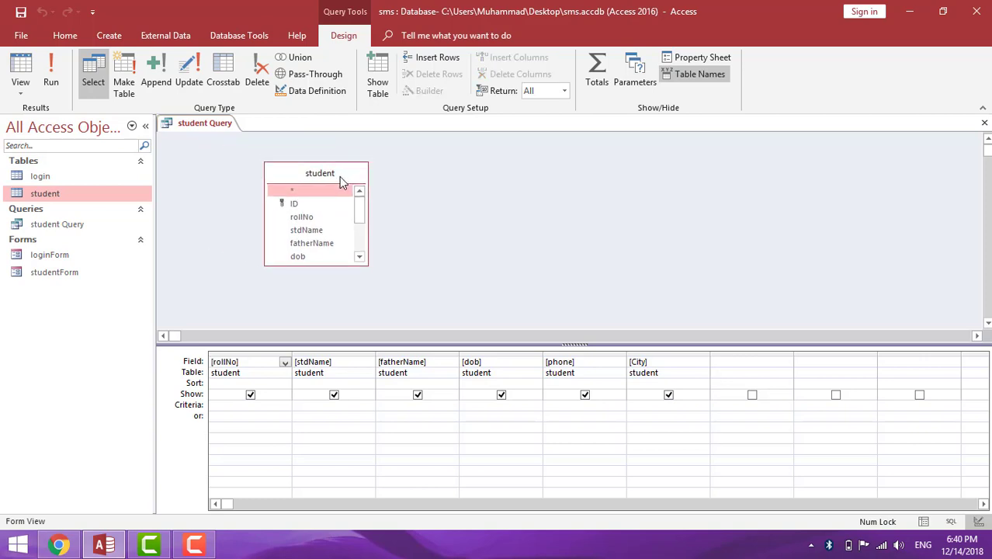
right_click(501, 214)
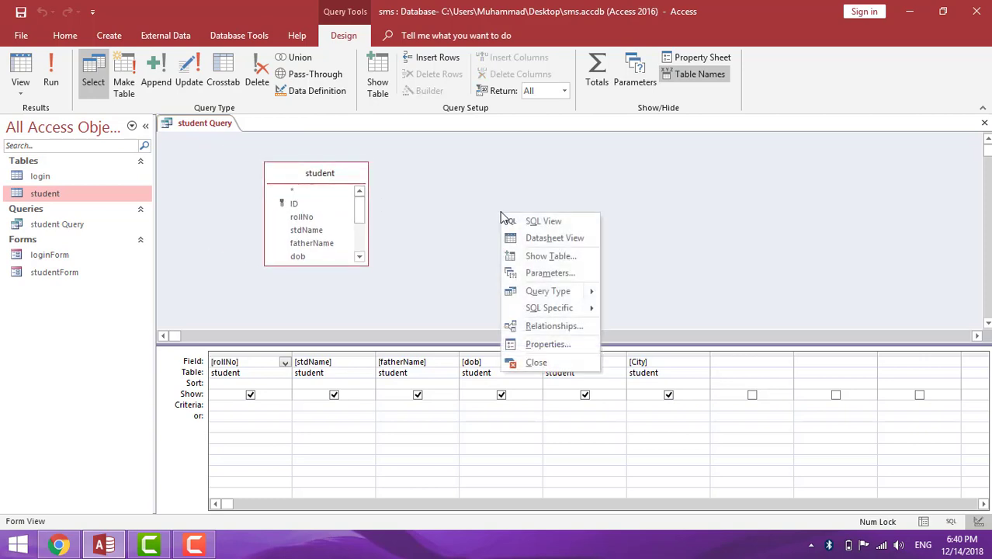
click(443, 203)
drag(346, 175, 317, 168)
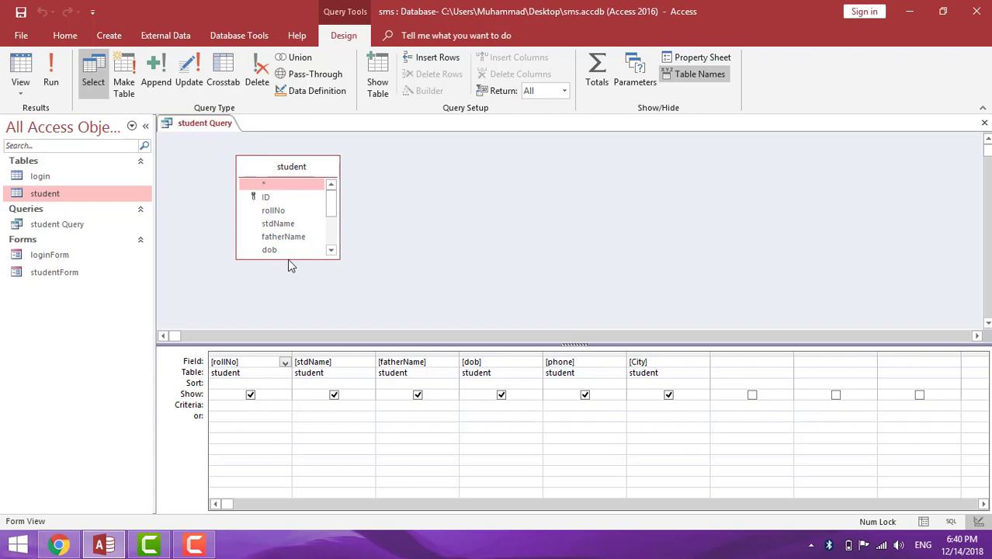
drag(288, 264, 297, 321)
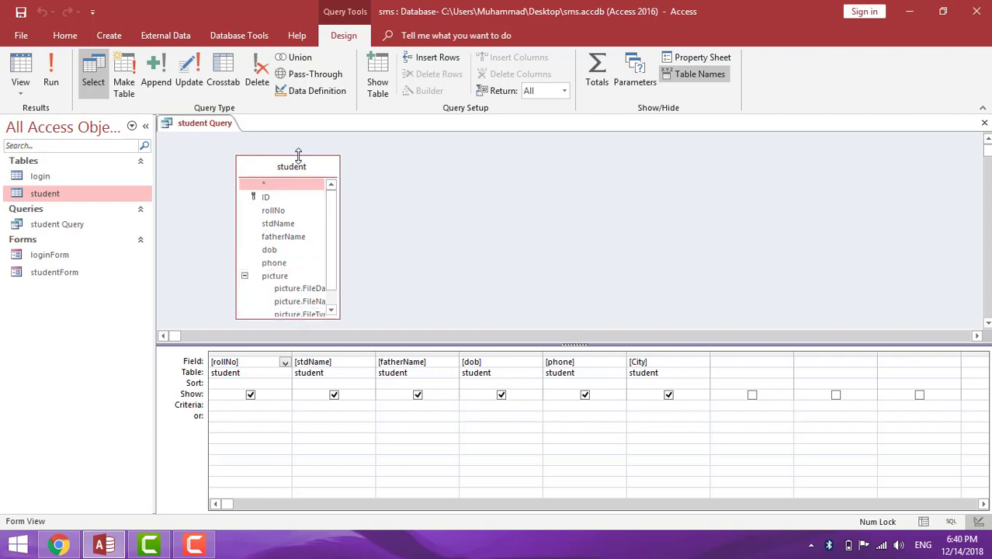
drag(297, 155, 299, 132)
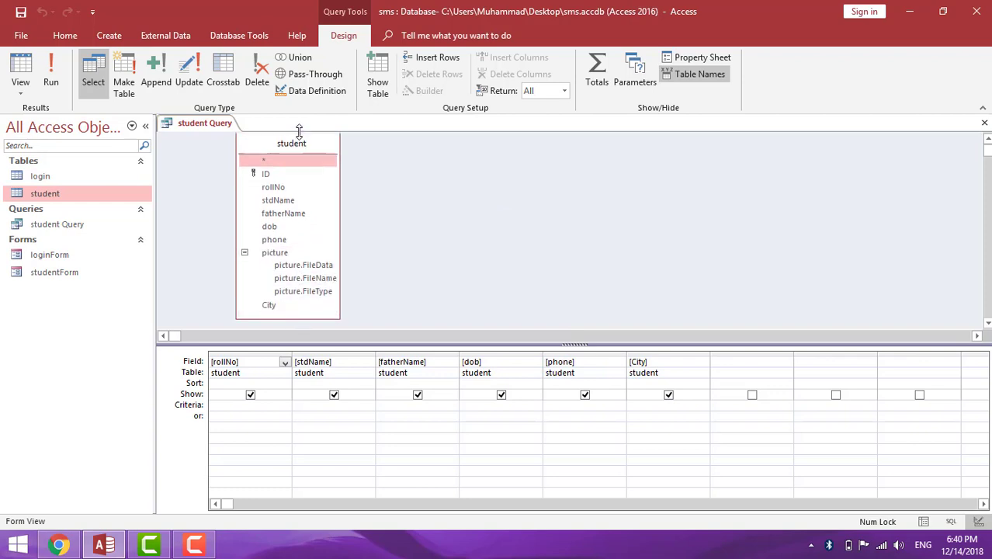
click(245, 253)
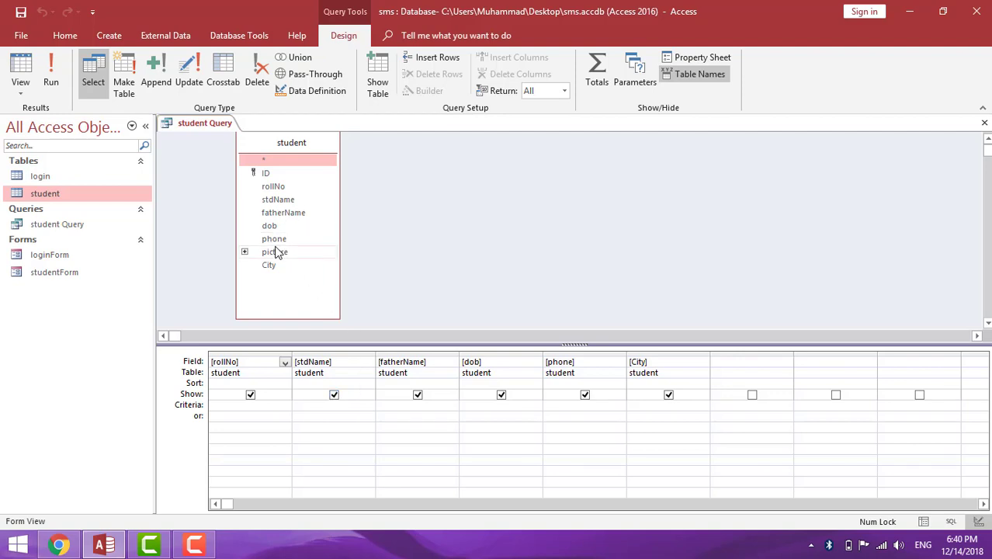
Add the picture field to the query grid as a hidden column and run the query.
drag(266, 254, 730, 362)
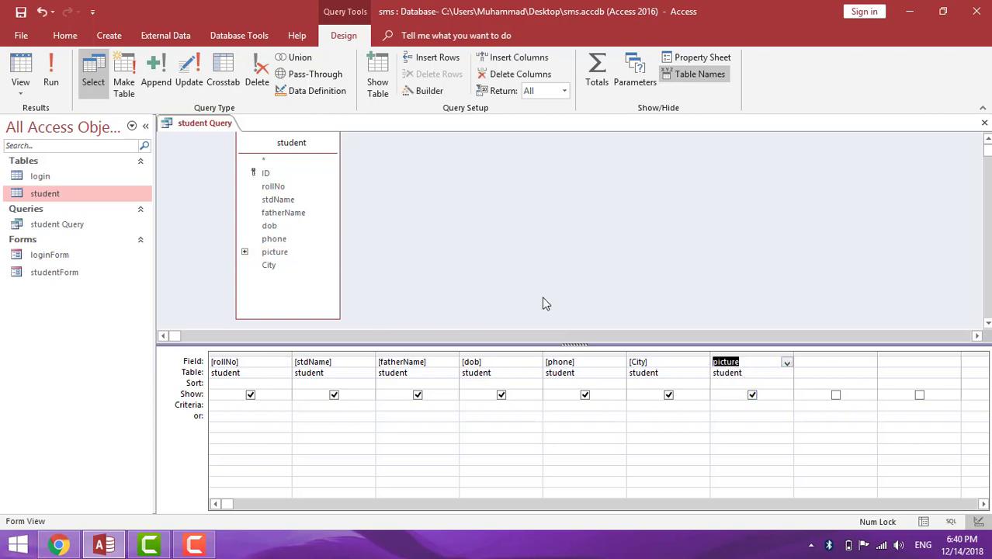
click(753, 396)
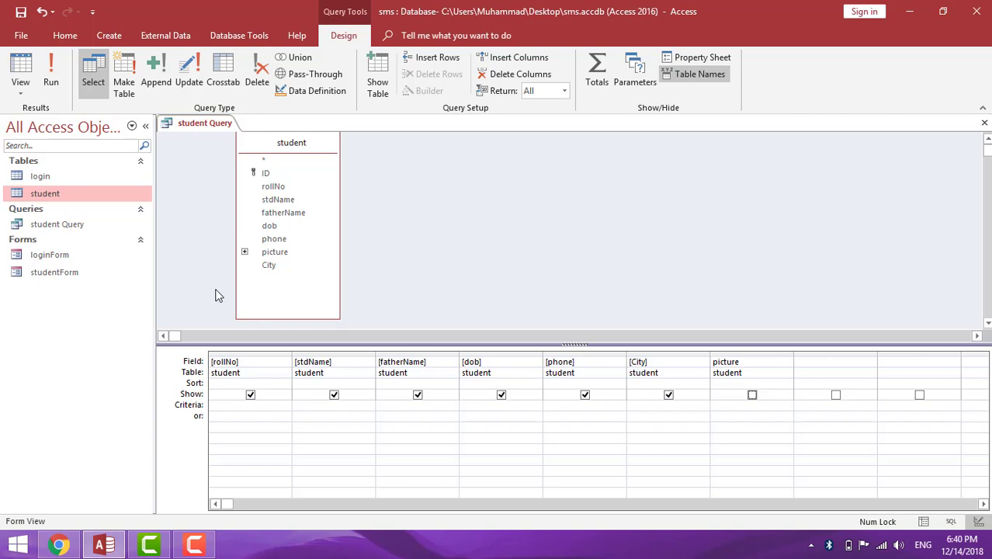
click(49, 62)
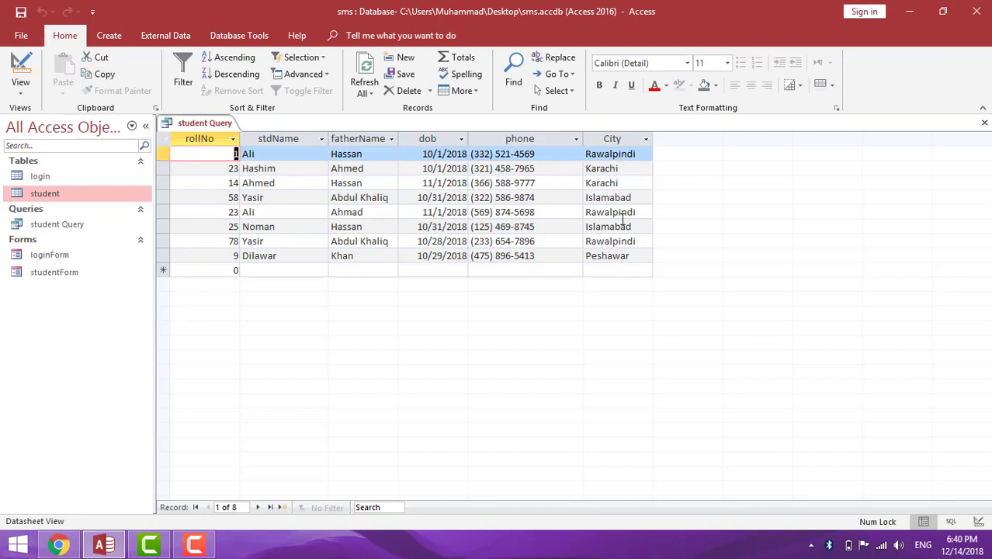
Return to the query's Design View and set the criteria for the City field to 'Rawalpindi'.
click(21, 86)
click(36, 177)
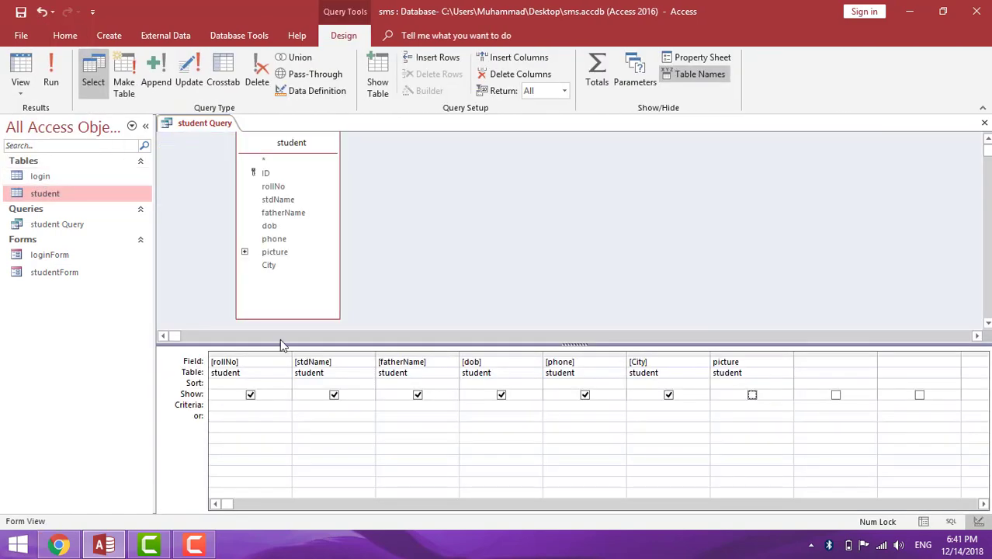
click(651, 407)
text('Rawalpindi')
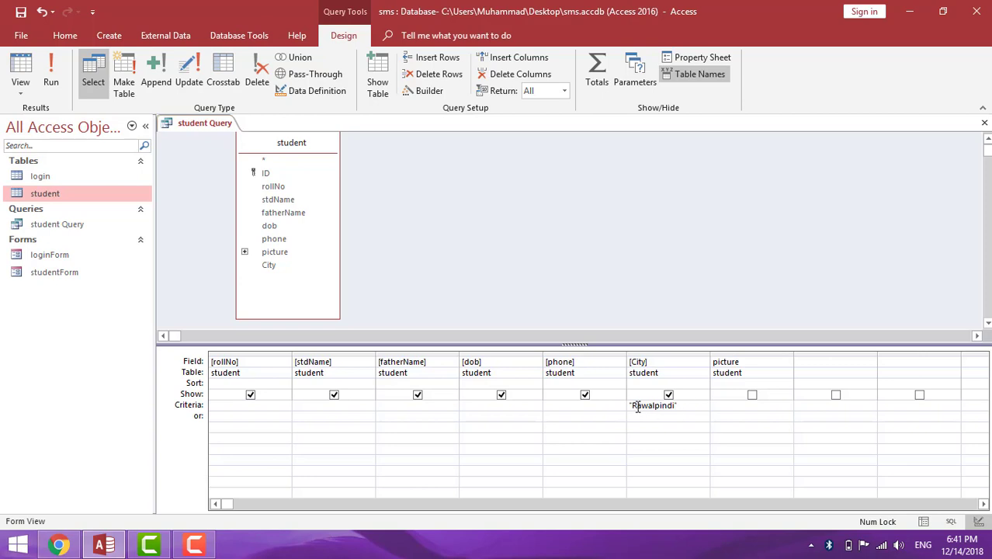
Run the student query with the 'Rawalpindi' criterion on the City field.
drag(633, 406, 674, 409)
click(686, 407)
click(57, 74)
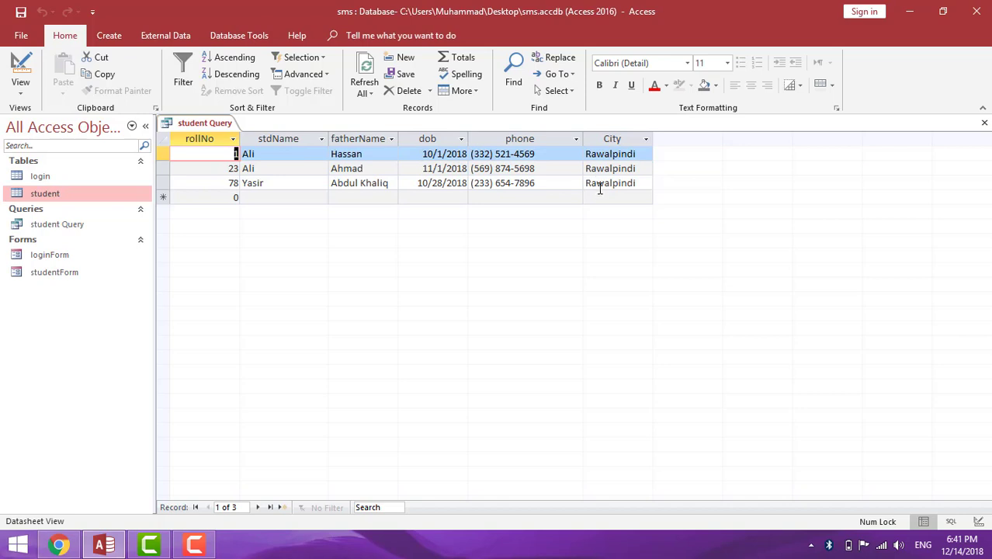
Return to the query's Design View, set the City criterion to "Islamabad" and run the query.
click(21, 87)
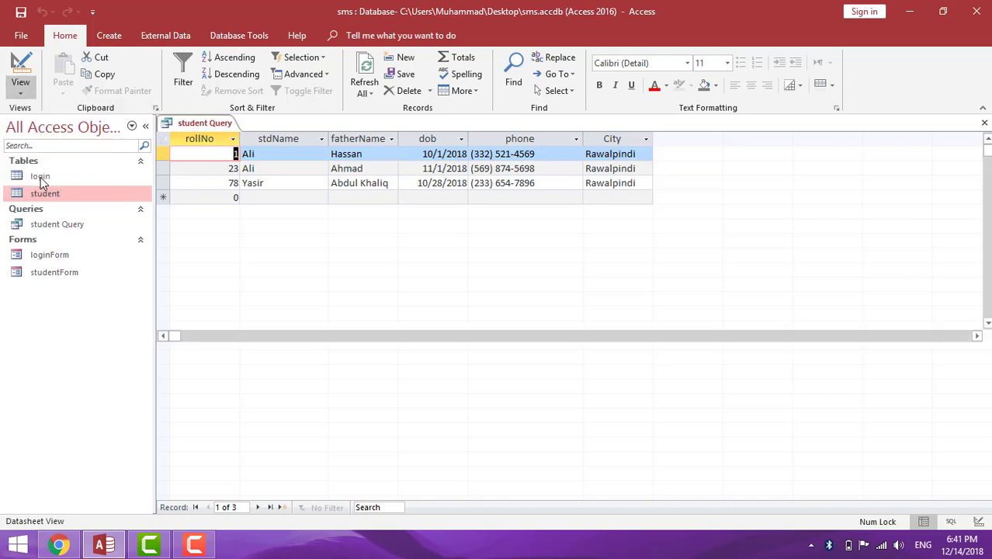
click(43, 182)
double_click(651, 402)
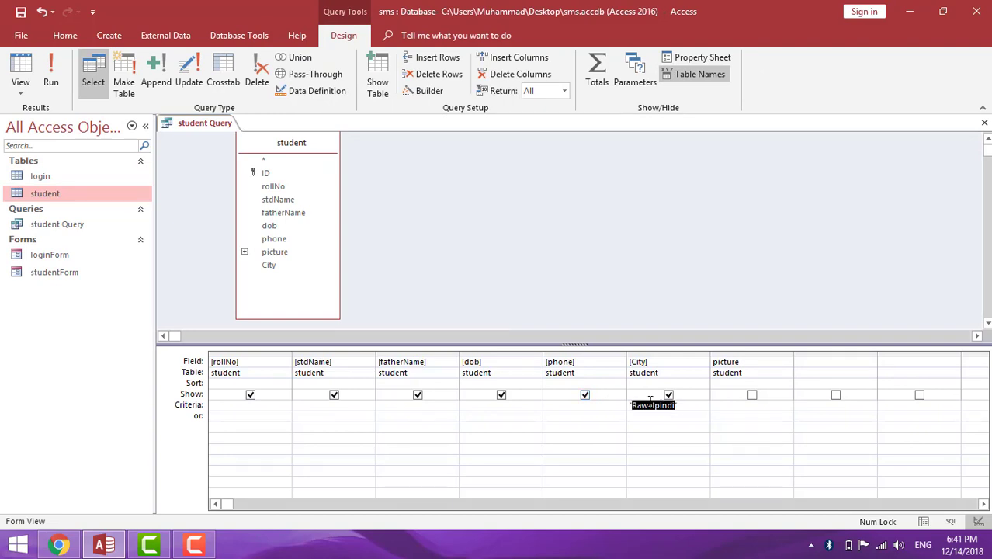
text("Islamabad")
click(53, 74)
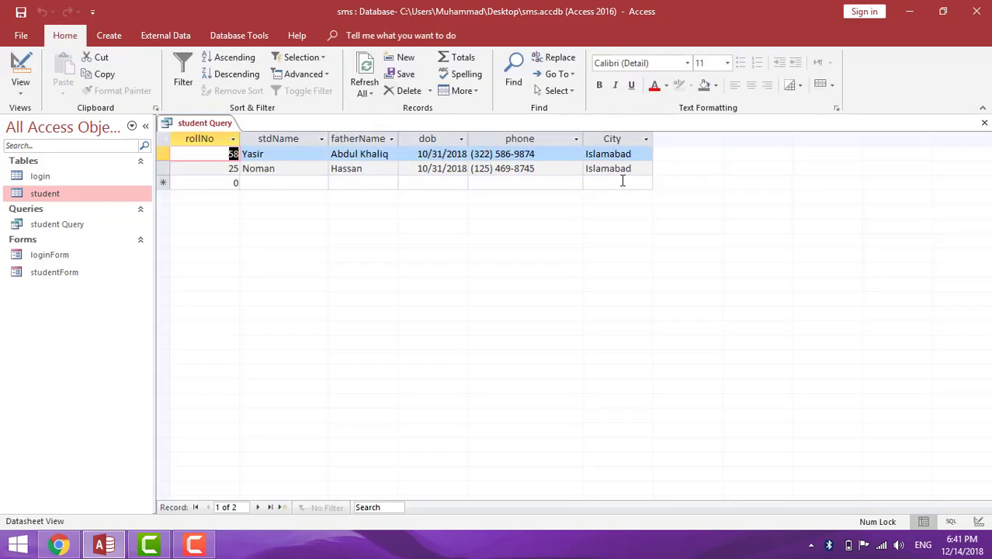
Reopen the query design, change the City criterion to "Karachi" and run the query.
click(21, 86)
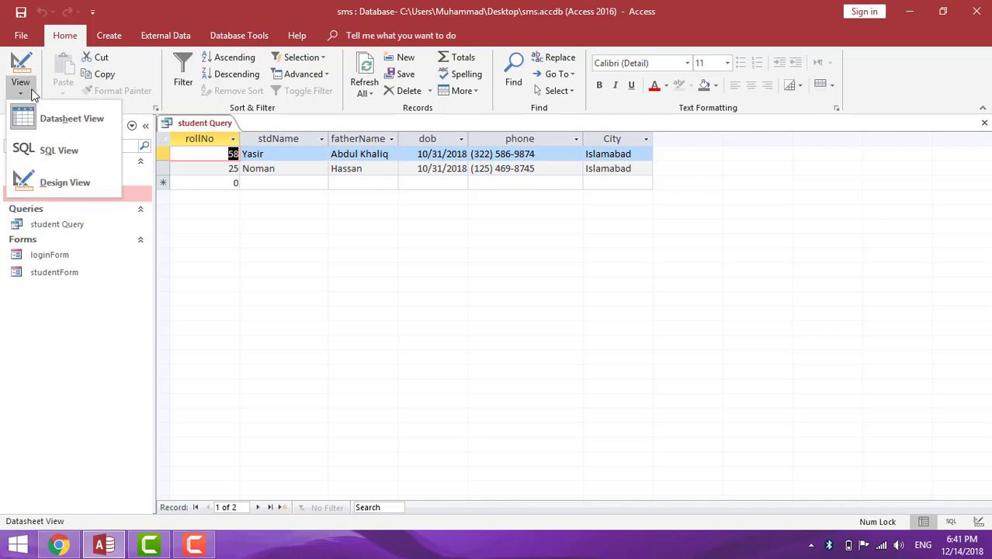
click(37, 190)
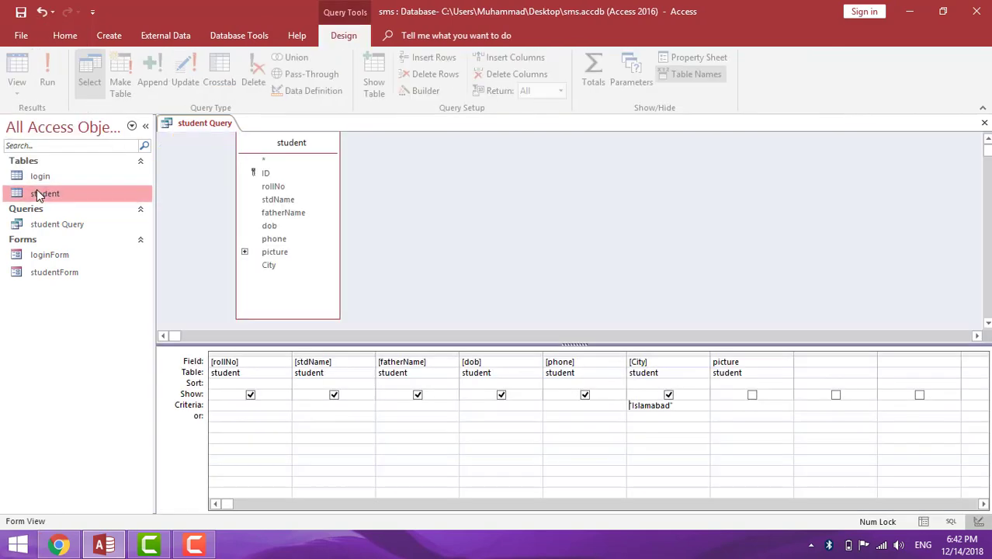
double_click(656, 405)
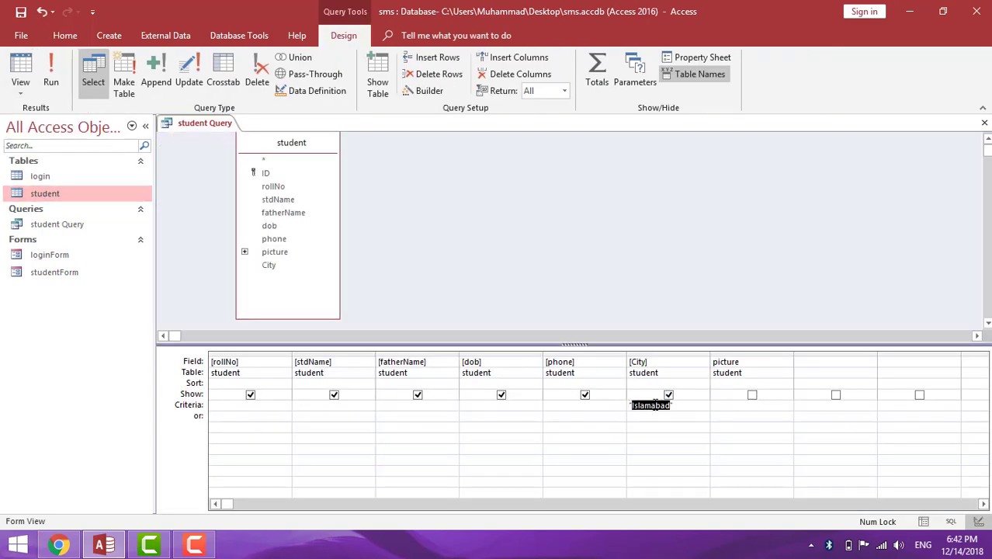
text(Karachi)
click(44, 74)
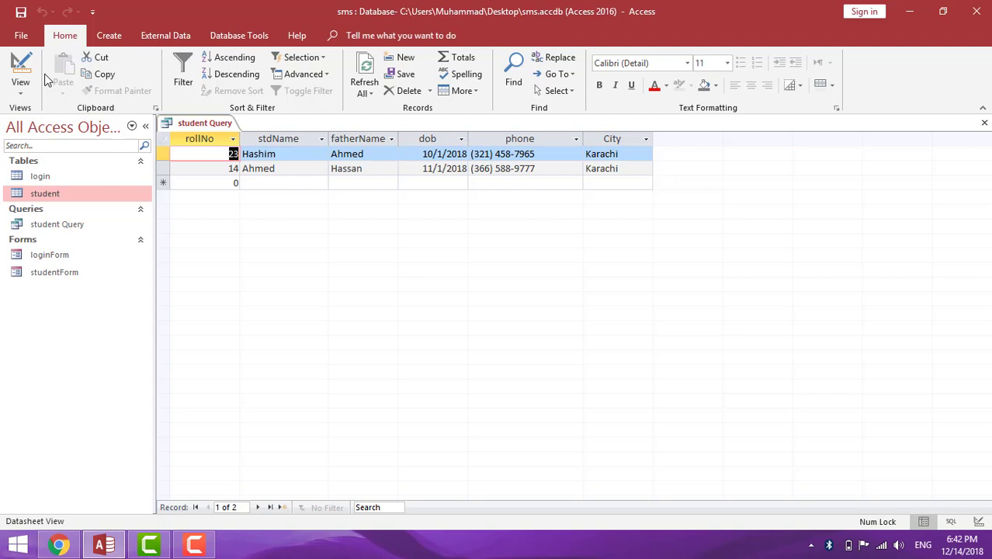
Switch the query back to Design View and clear the City field's criterion.
click(26, 88)
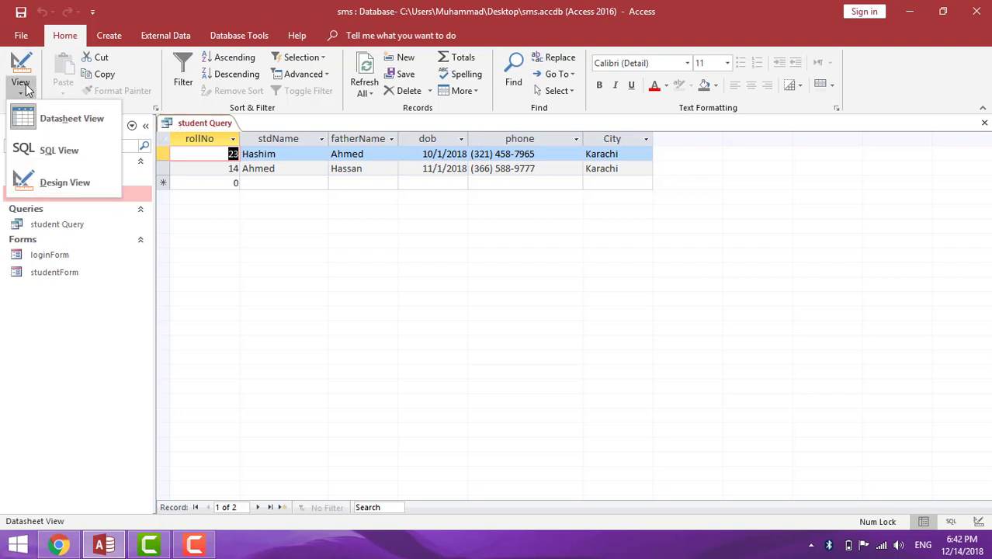
click(35, 182)
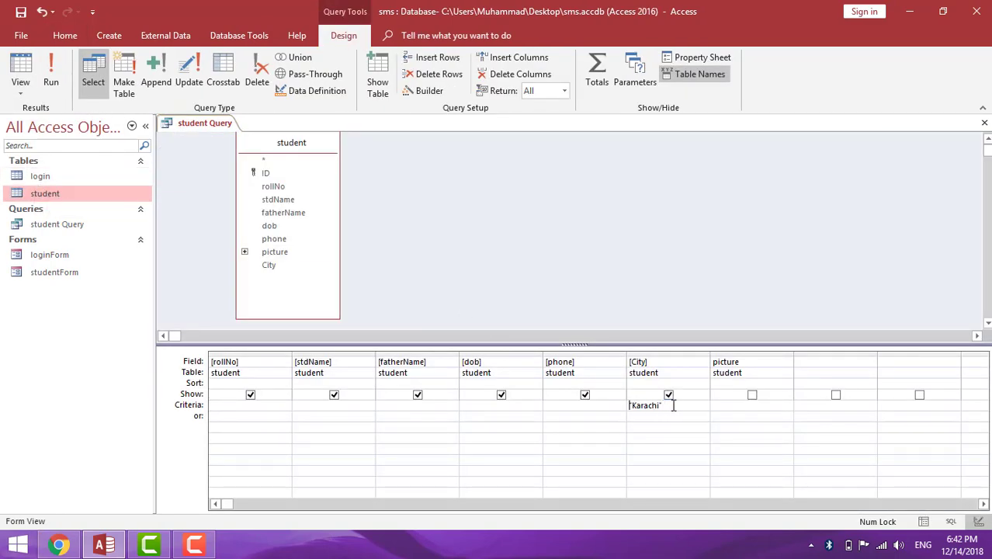
drag(665, 405, 602, 403)
key(Delete)
Move the student field list slightly down and shorten it to fit its fields.
drag(303, 317, 303, 282)
drag(317, 149, 317, 164)
drag(289, 298, 289, 287)
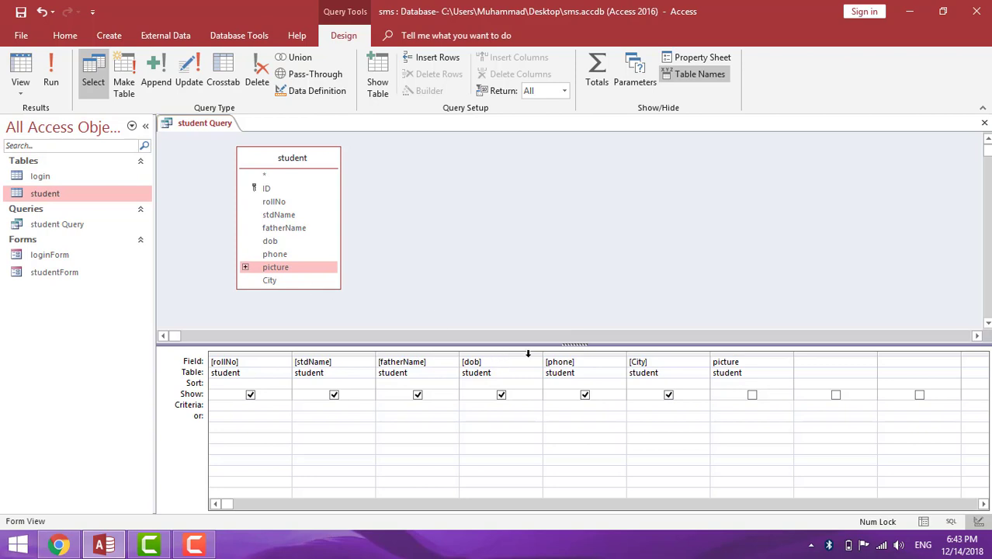
Set the City field's criterion to the parameter expression Like [Enter city name].
click(645, 404)
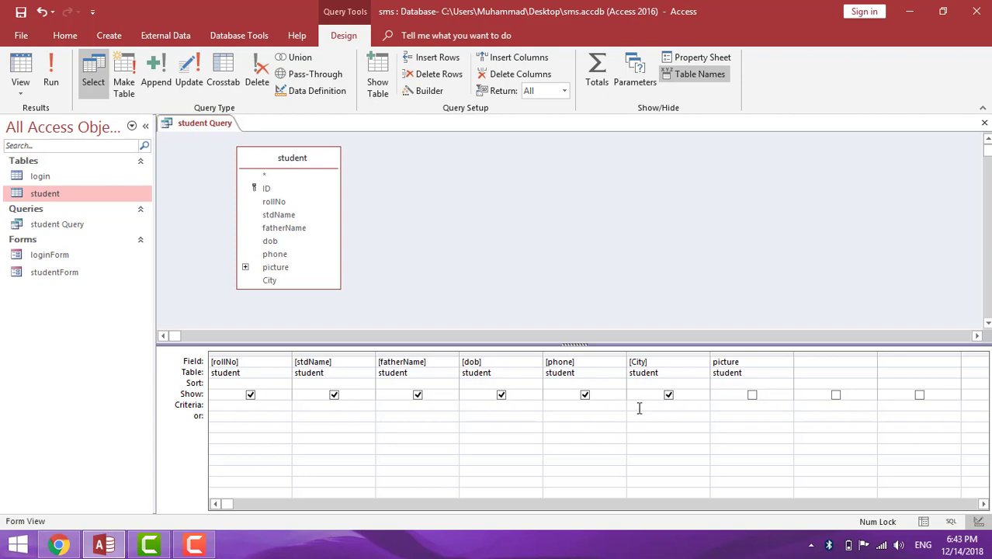
text([ike)
text(])
text(Enter )
text(city name)
Run the parameter query with 'rawalpindi' as the city name.
click(52, 79)
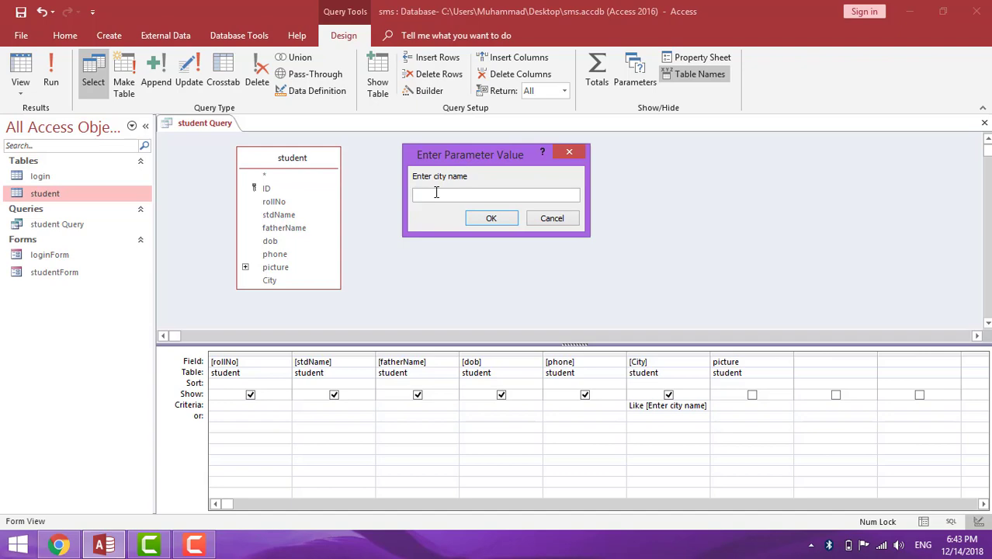
text(rawalpindi)
click(508, 220)
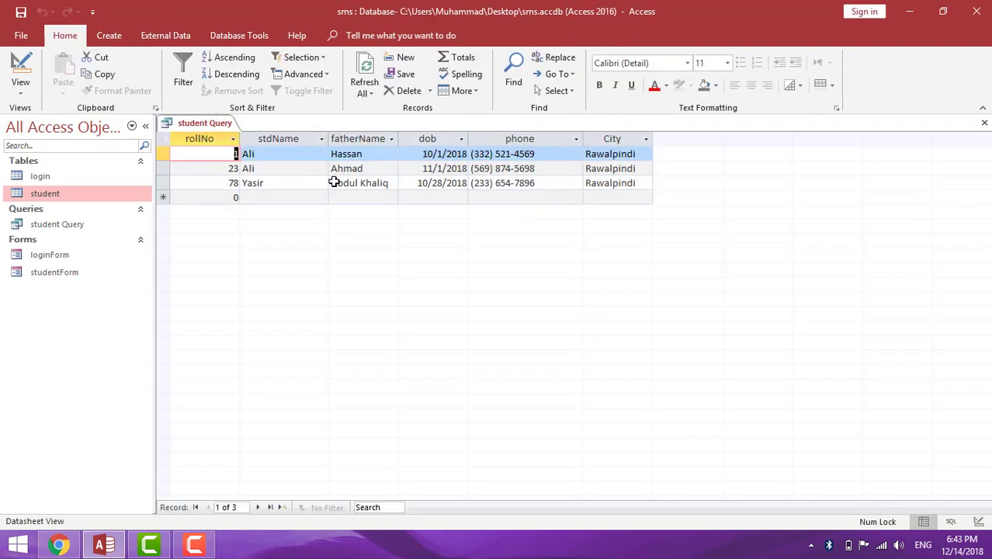
Return to Design View and run the query again with 'islamabad' as the city name.
click(21, 68)
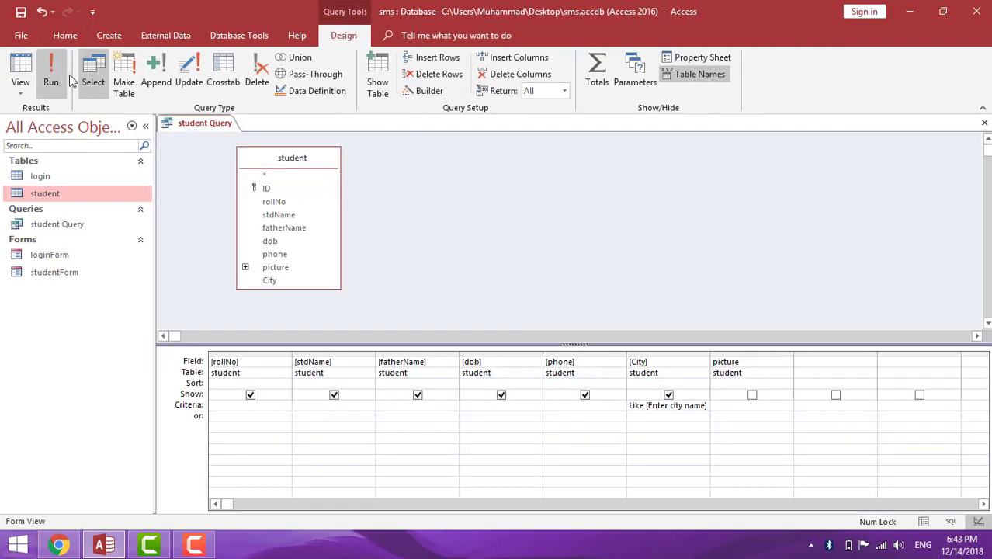
click(51, 74)
text(islamabad)
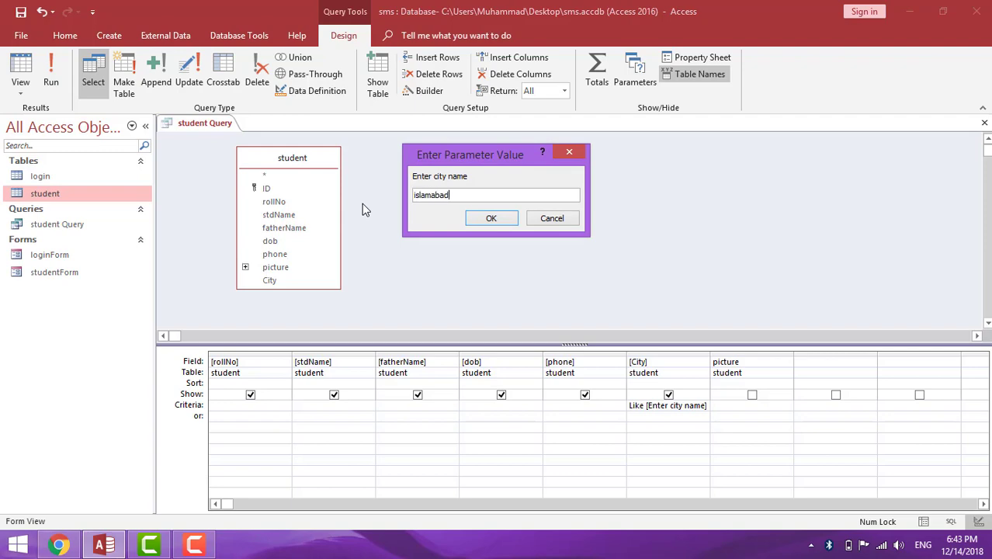
key(Return)
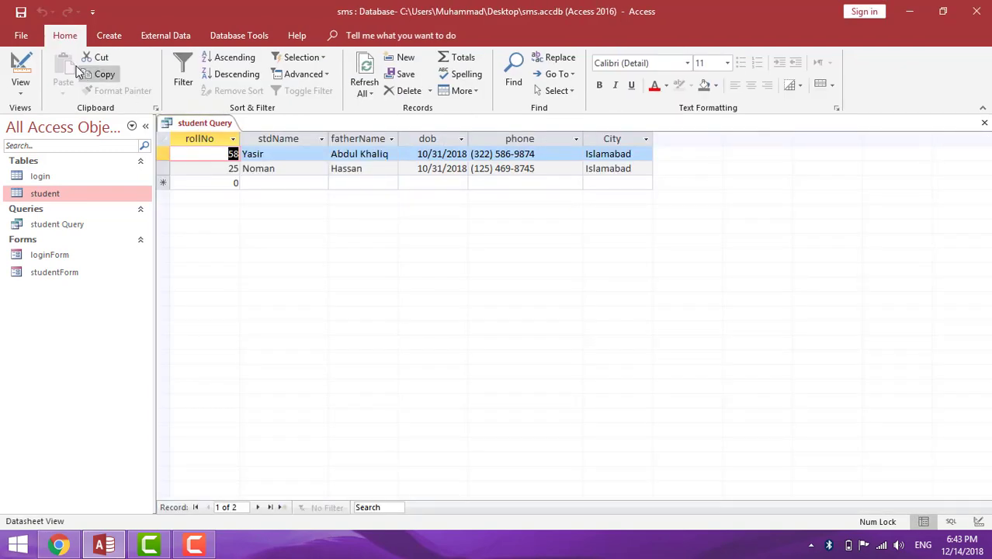
Switch back to the query's Design View and close the student query.
click(20, 70)
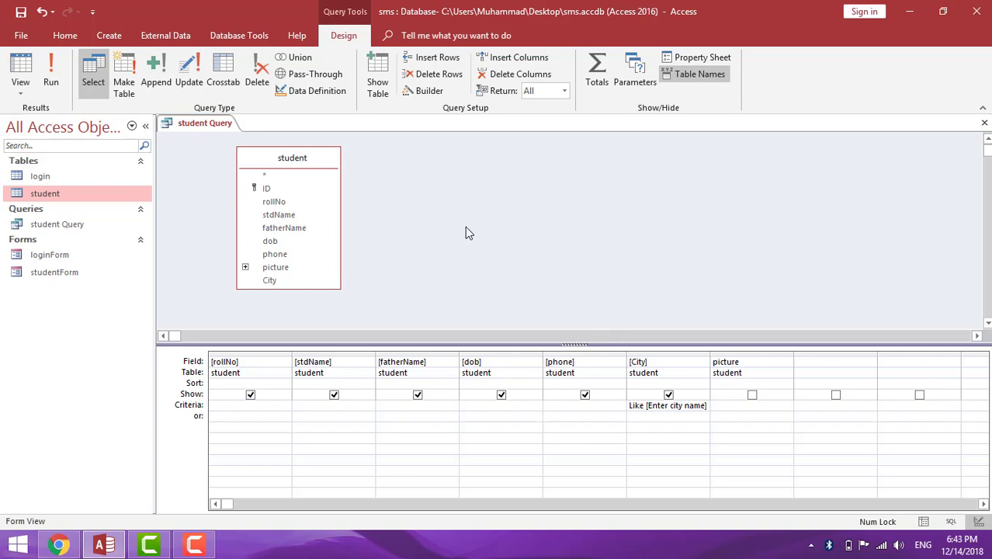
right_click(196, 132)
right_click(199, 127)
click(218, 158)
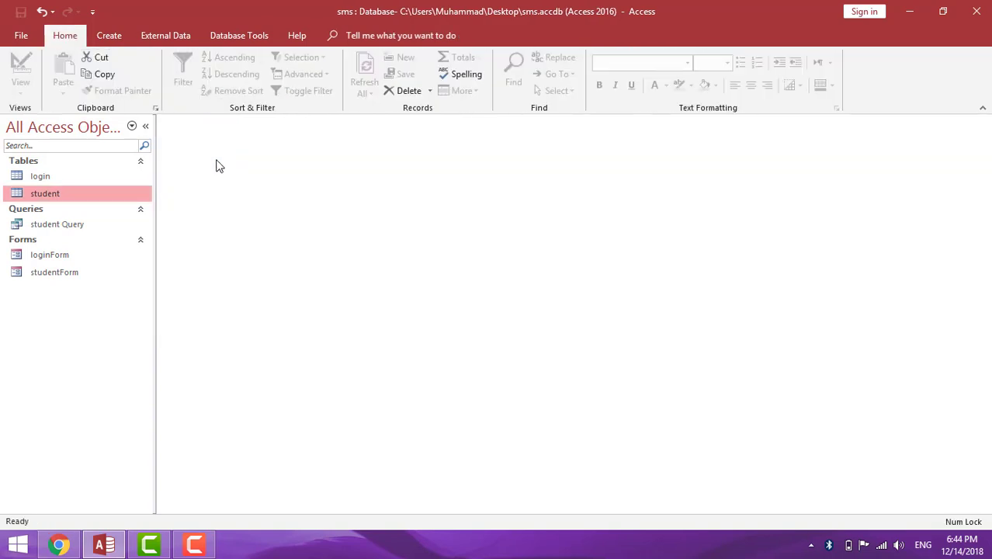
Open studentForm and switch it to Design View.
click(69, 276)
double_click(68, 276)
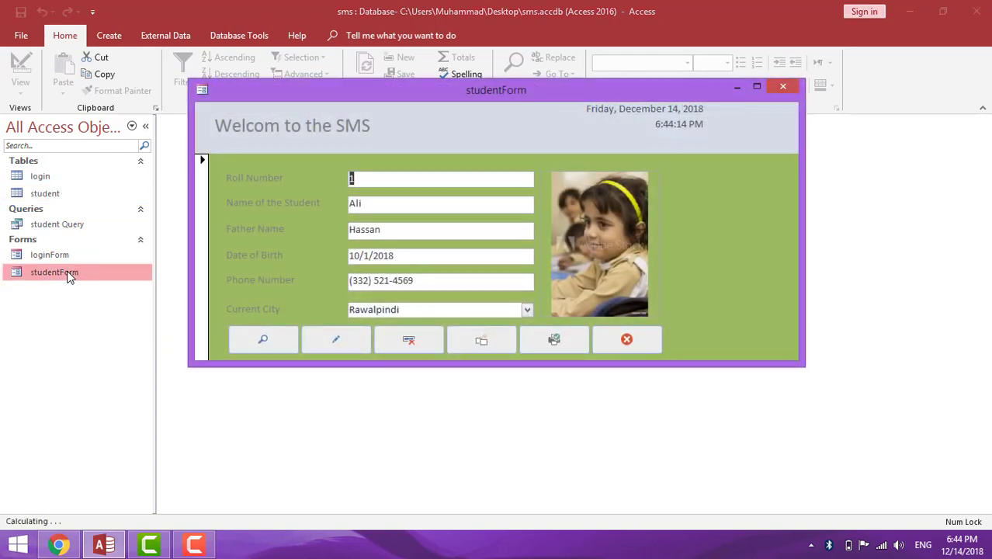
right_click(704, 184)
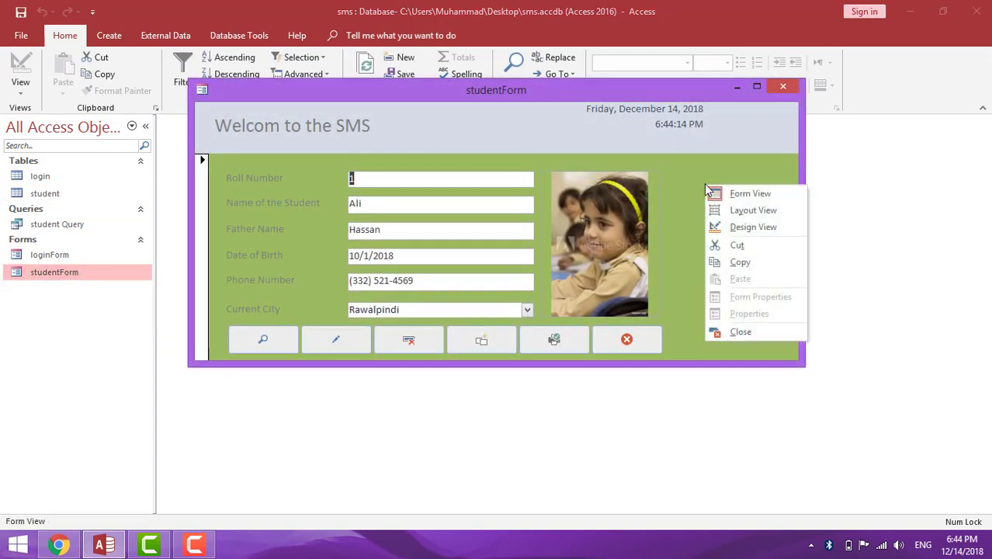
click(721, 227)
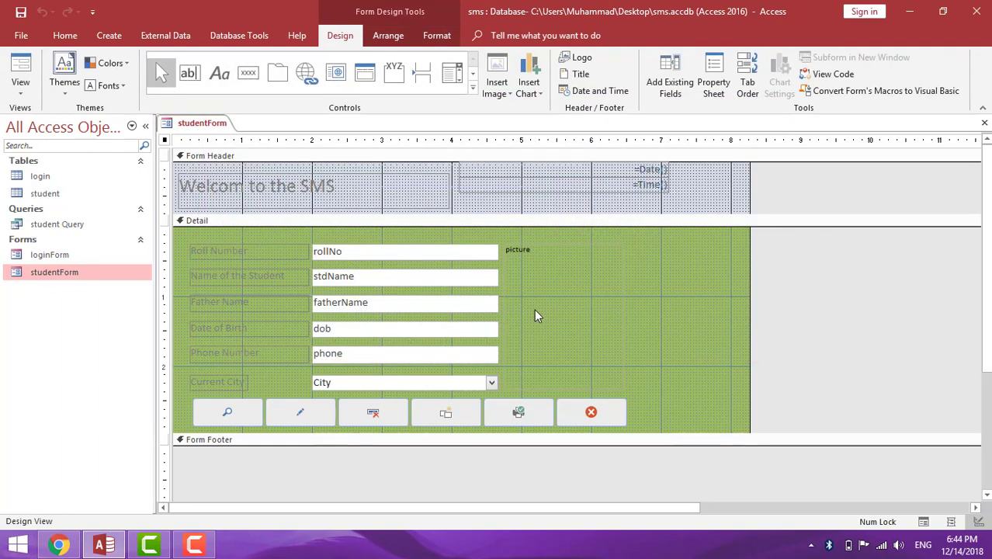
Add a command button after the last button in the form's Detail section, using the Miscellaneous action Run Query with student Query.
click(252, 75)
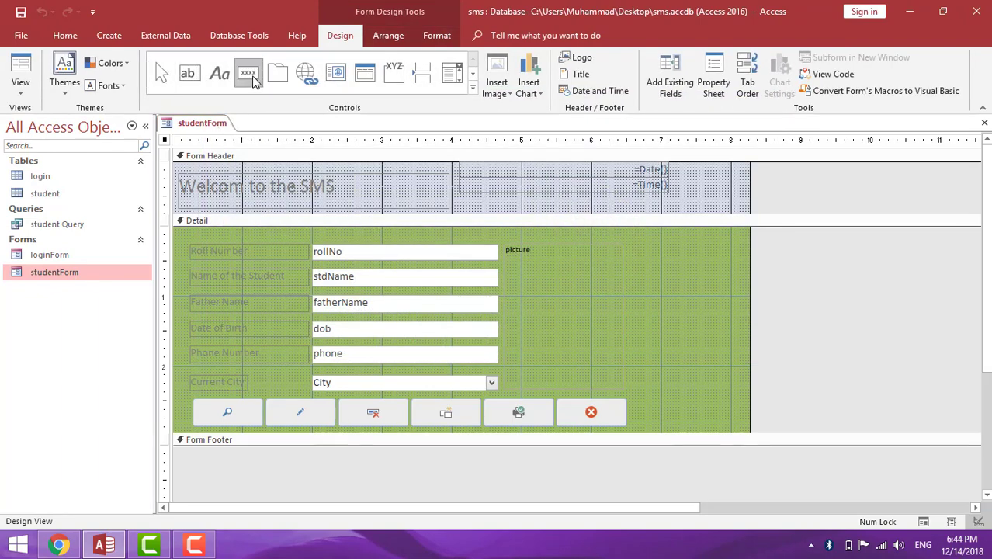
click(653, 409)
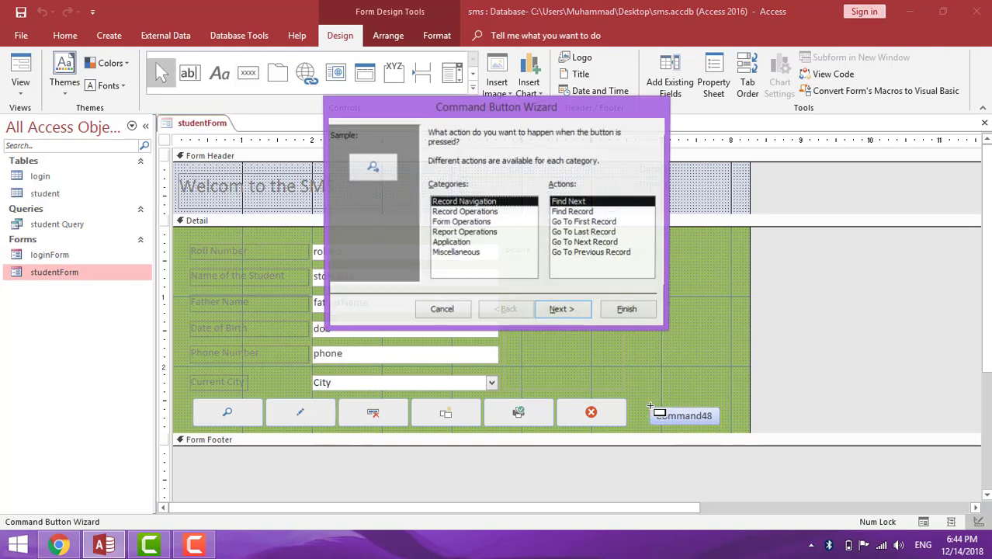
click(478, 223)
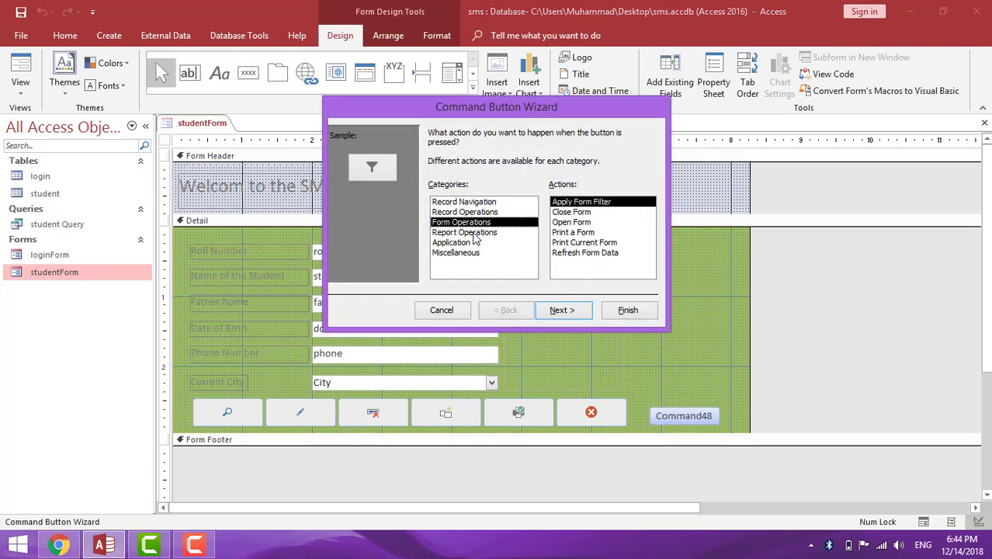
click(477, 234)
click(466, 244)
click(461, 253)
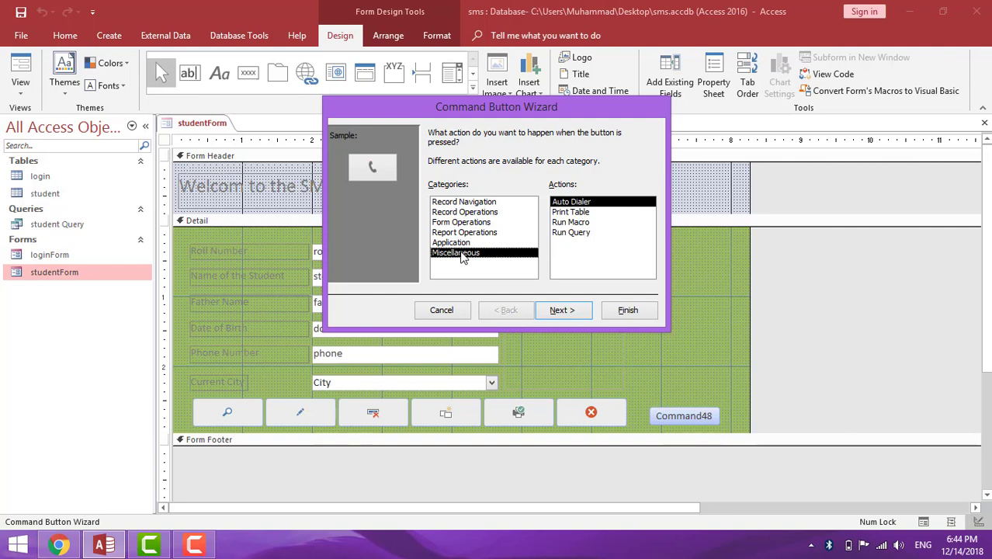
click(562, 234)
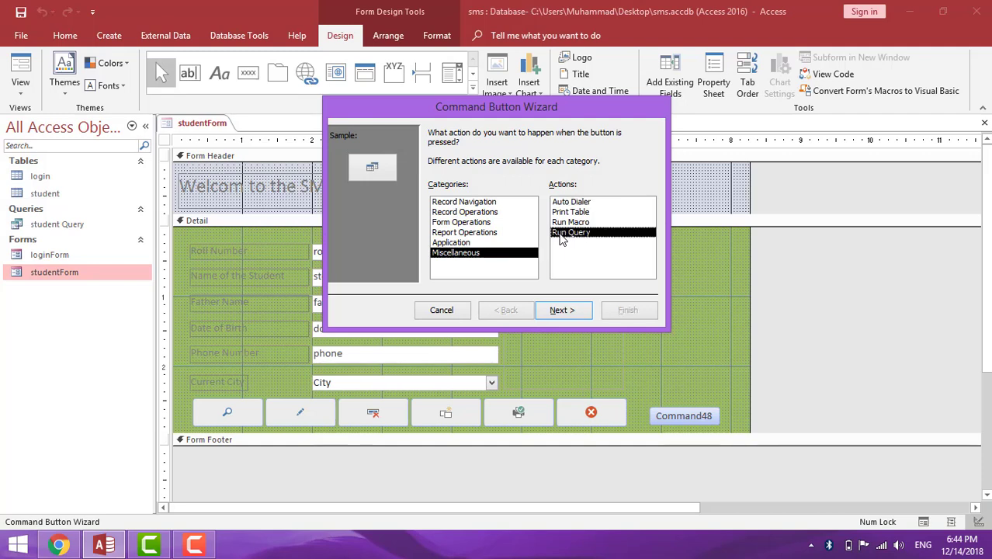
click(557, 313)
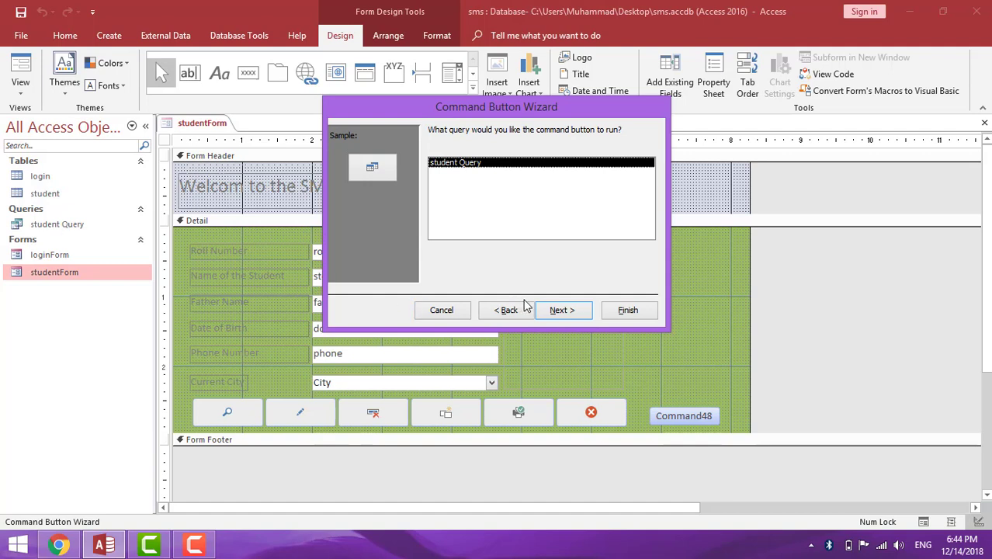
click(556, 312)
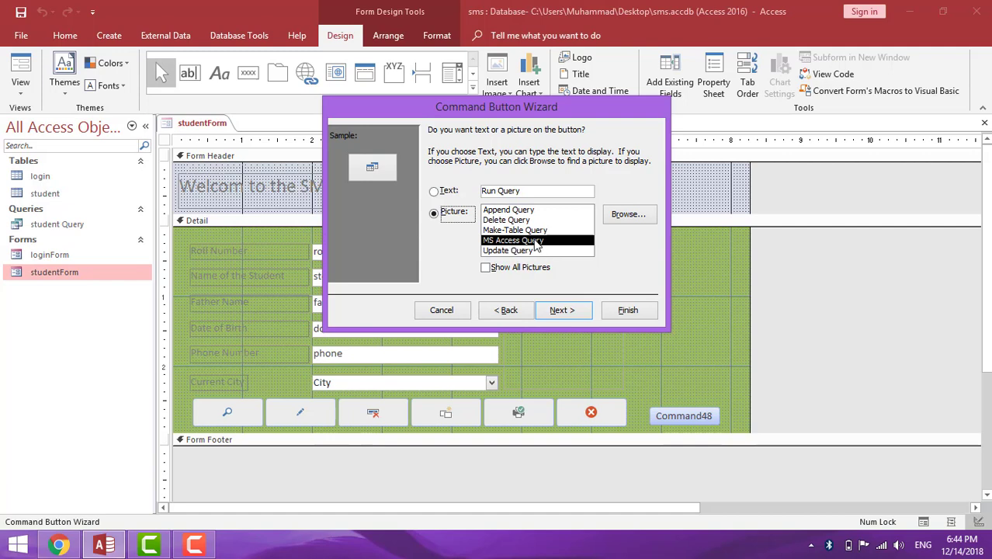
click(434, 192)
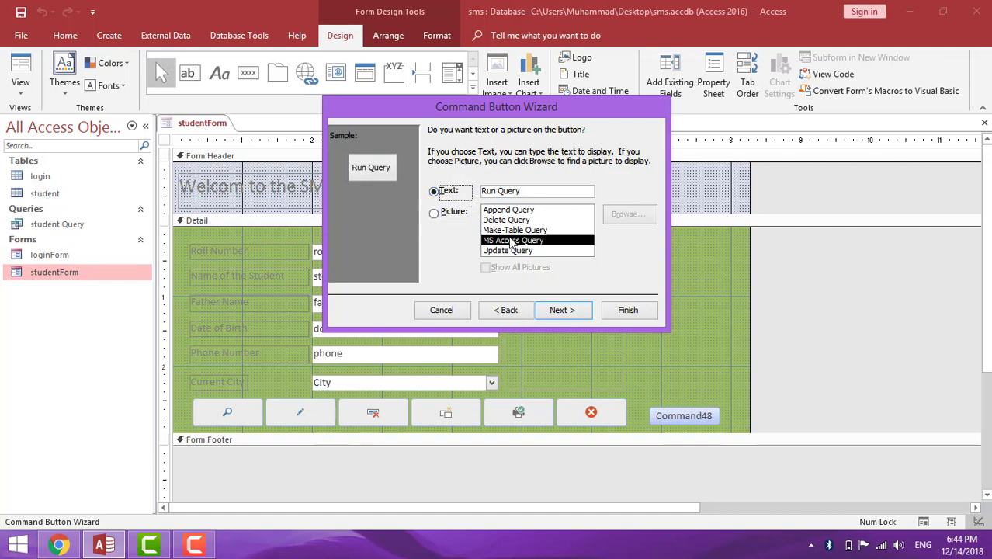
click(517, 210)
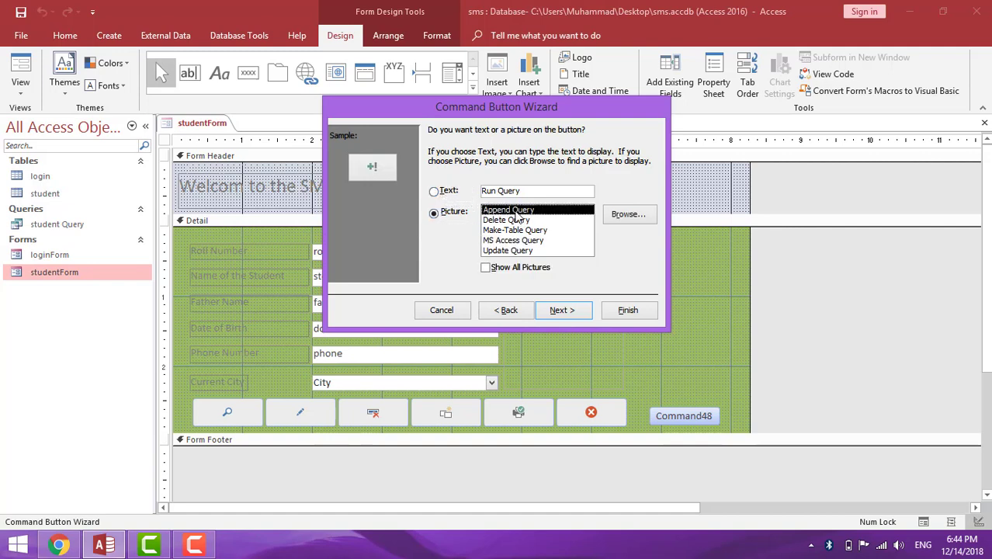
click(517, 231)
click(517, 241)
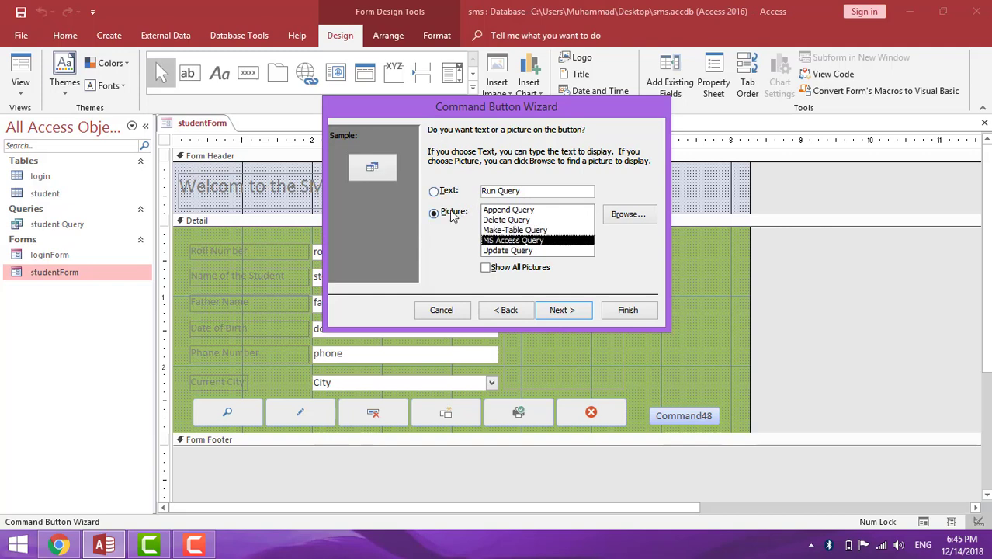
Give the new command button a text caption reading 'Show Students By City' and proceed to its naming page.
click(436, 192)
drag(537, 193, 466, 191)
text(S)
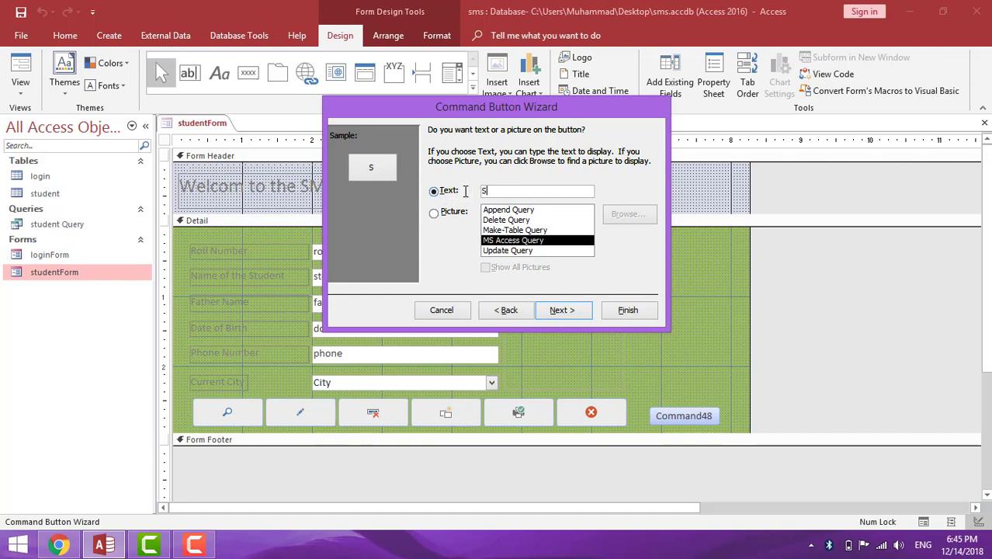
text(how Students By City)
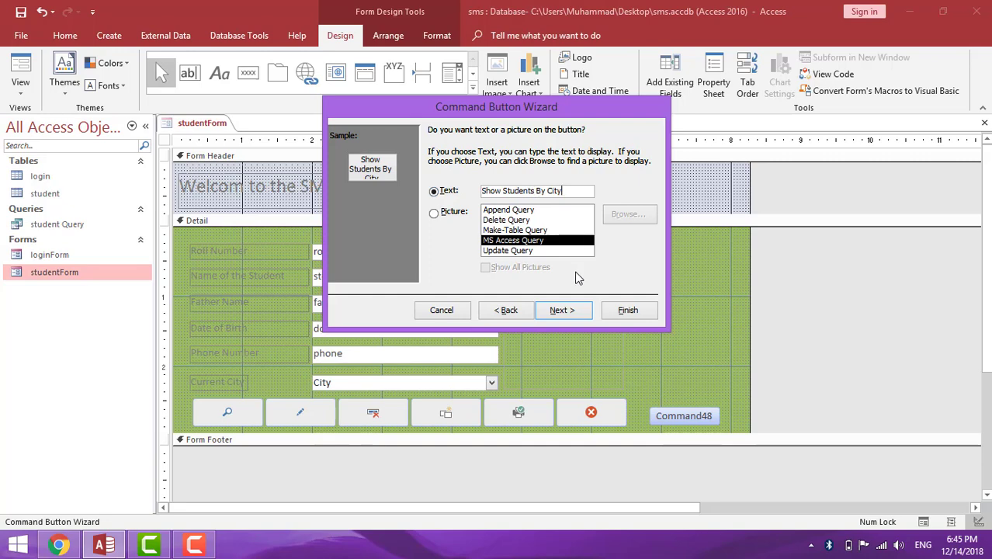
click(563, 310)
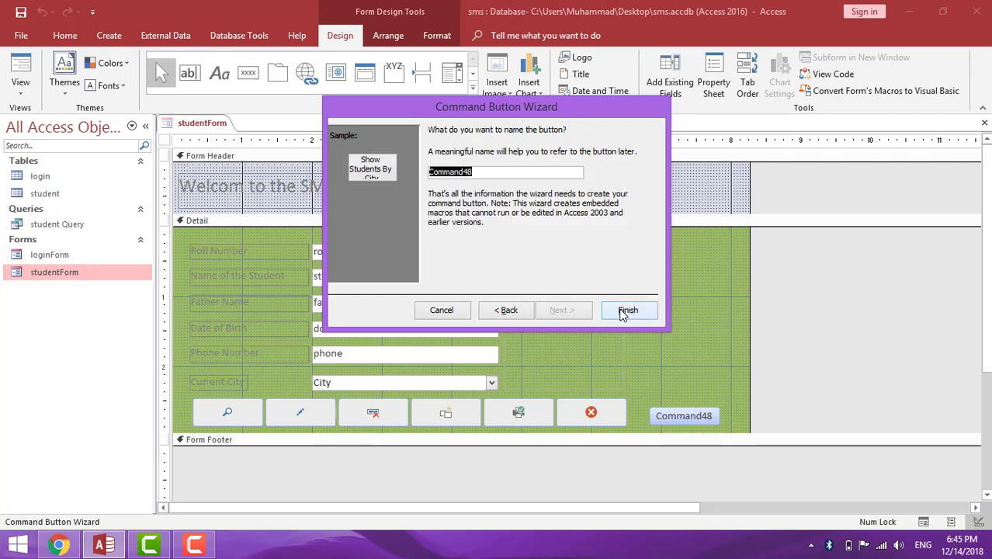
Finish the command button wizard, align the new button directly beside the form's close button, and show studentForm in Form View.
click(622, 311)
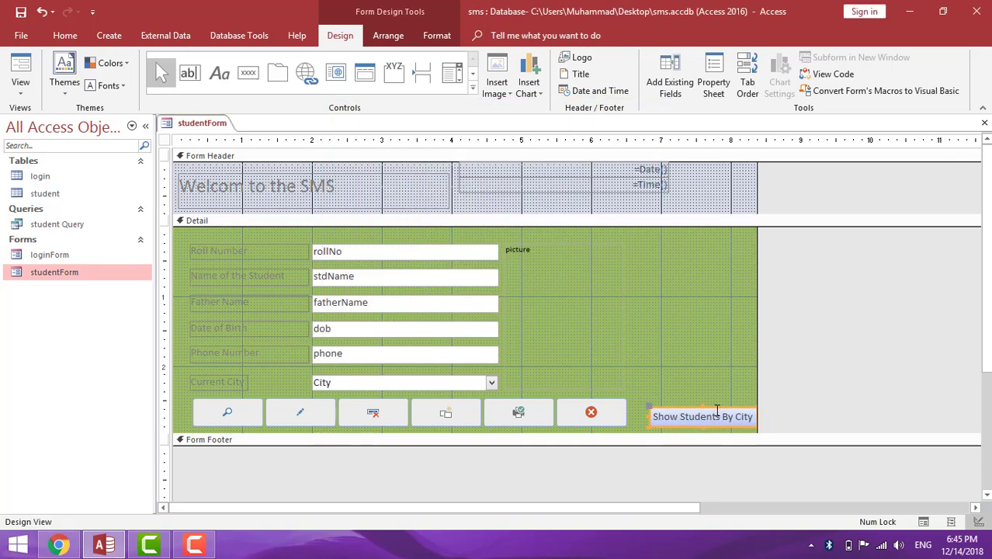
drag(717, 405, 685, 424)
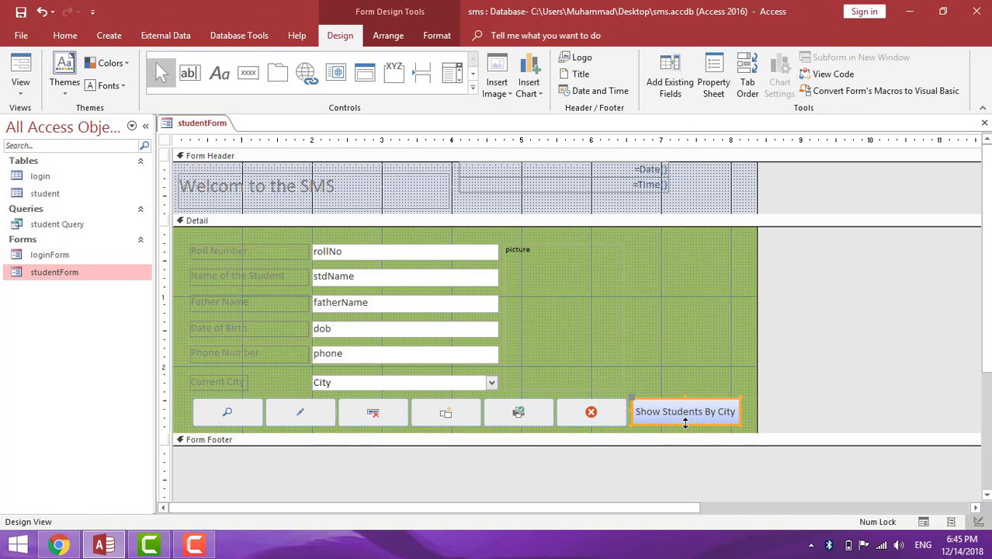
click(21, 66)
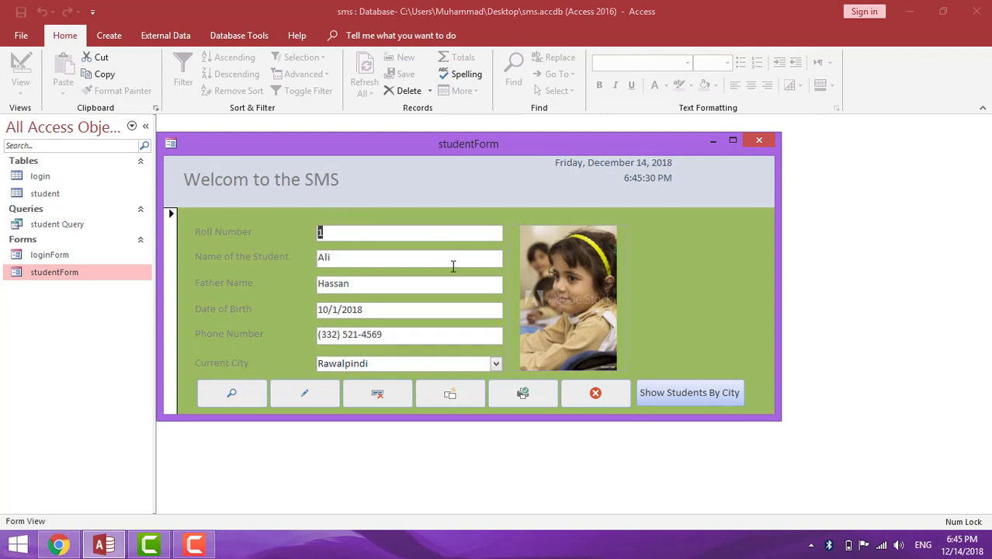
Test the Show Students By City button with the city Rawalpindi, uncover the listed records behind the form, and close the query.
click(689, 393)
drag(484, 159, 447, 227)
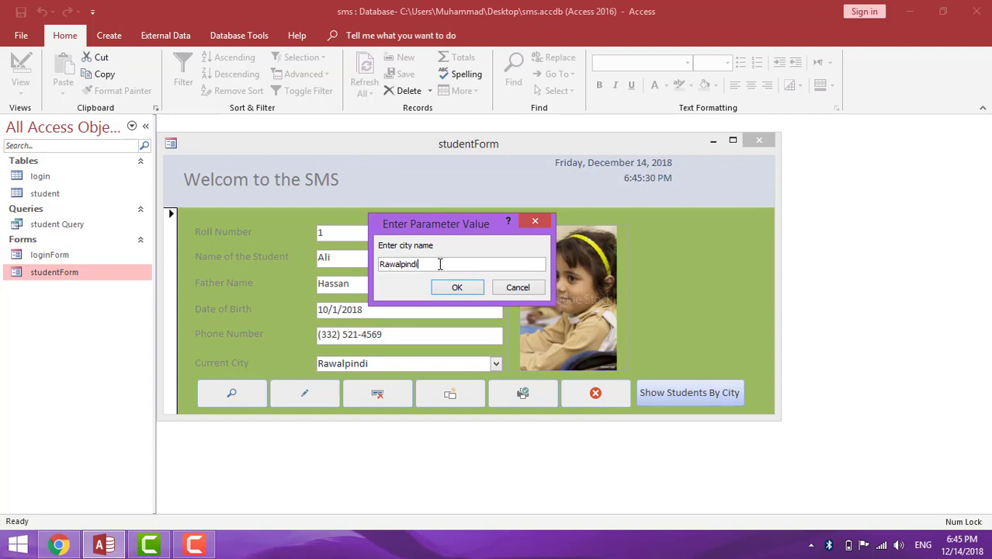
key(Return)
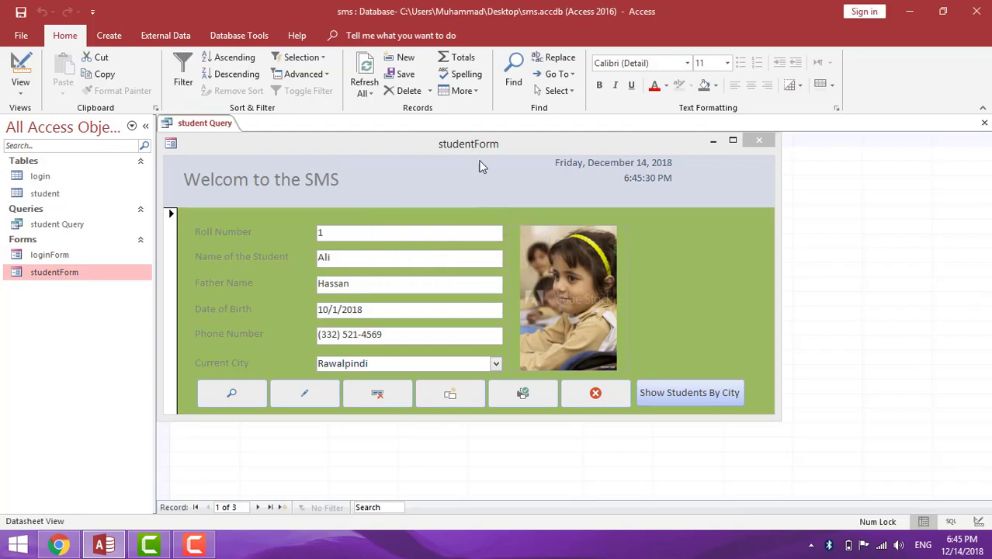
drag(491, 147, 517, 227)
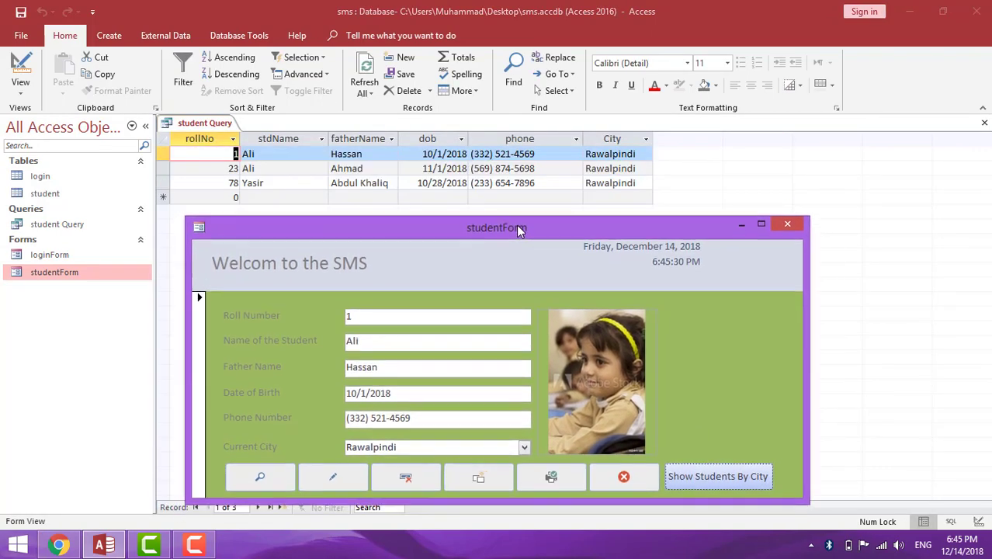
click(702, 475)
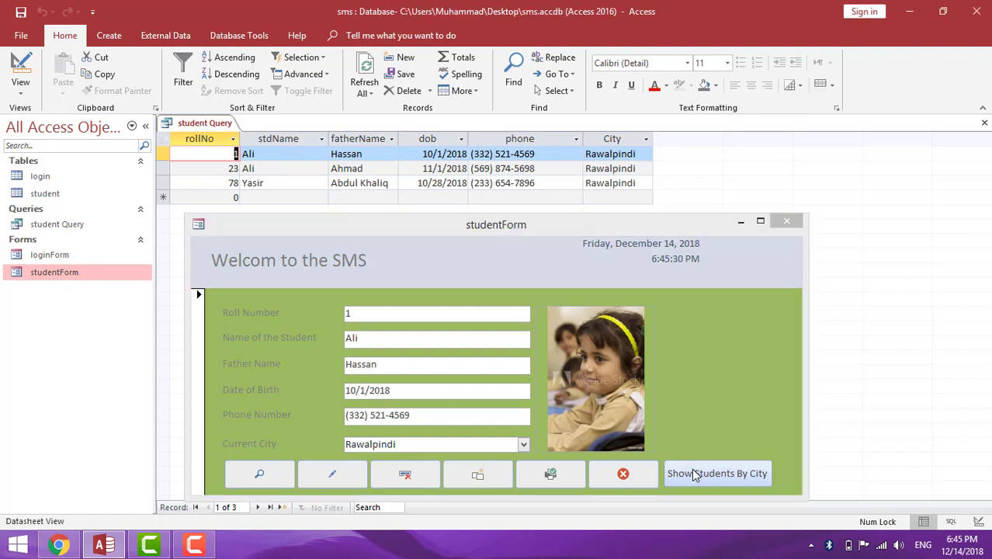
right_click(204, 123)
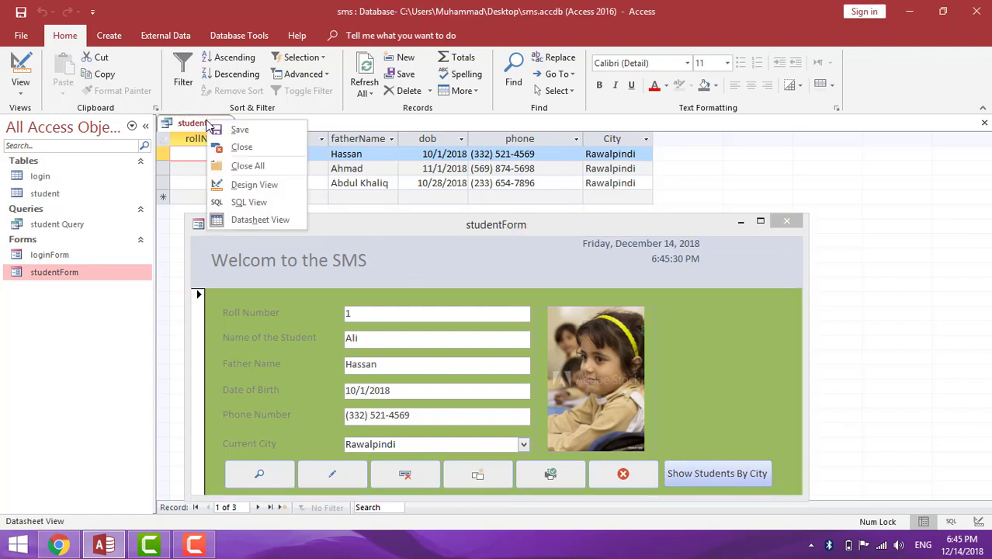
click(232, 146)
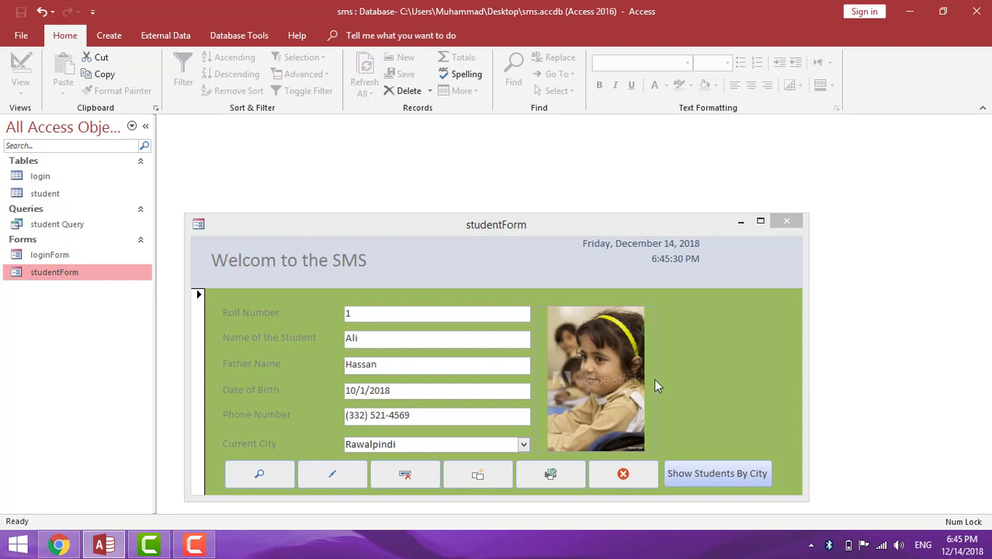
Test the Show Students By City button again with the city Islamabad.
click(695, 481)
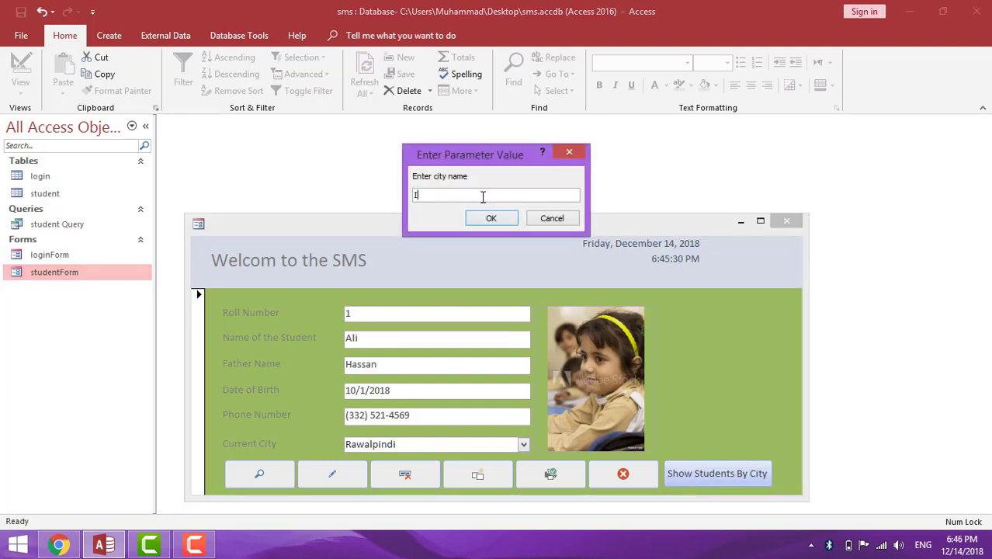
text(Islamabad)
key(Return)
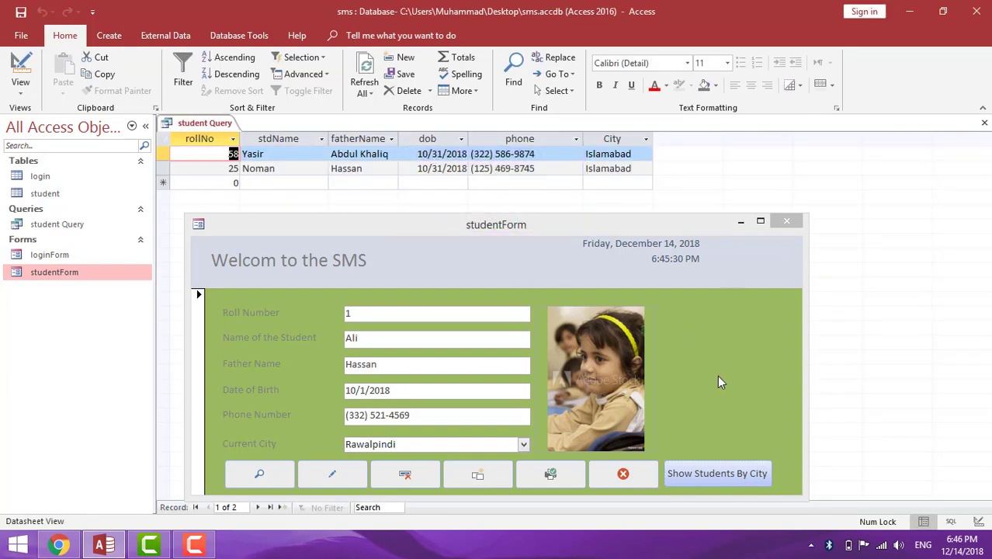
Close studentForm with its design changes saved, and close loginForm as well.
click(649, 475)
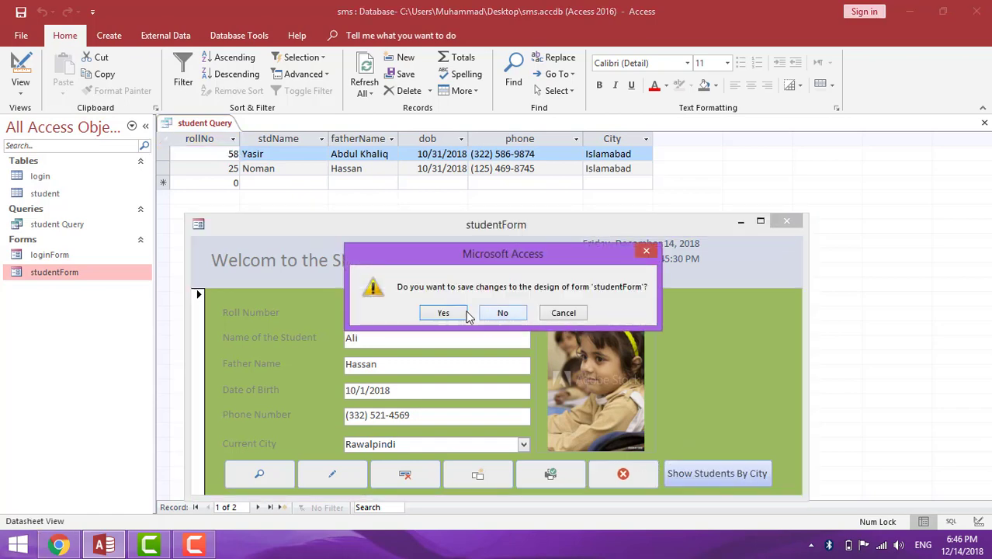
click(462, 313)
right_click(348, 248)
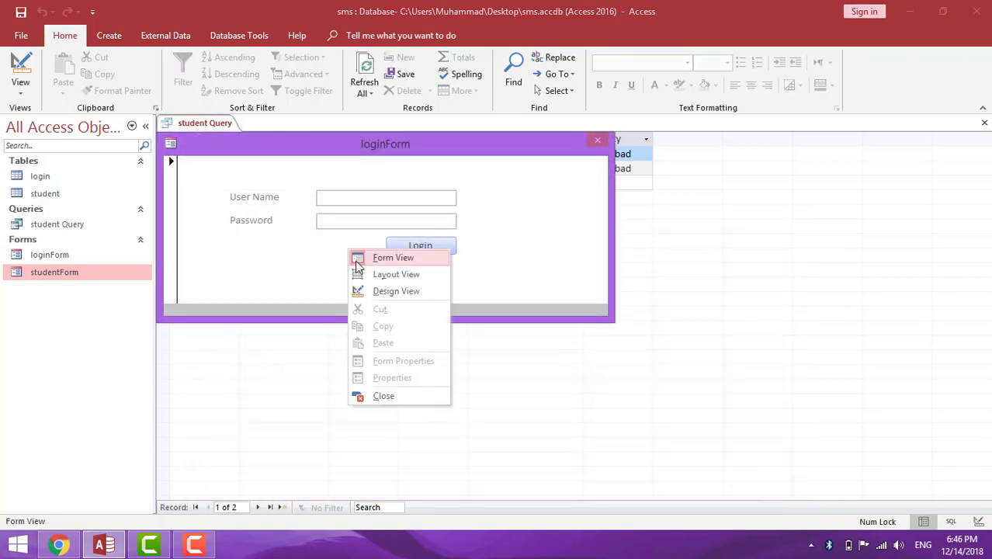
click(388, 398)
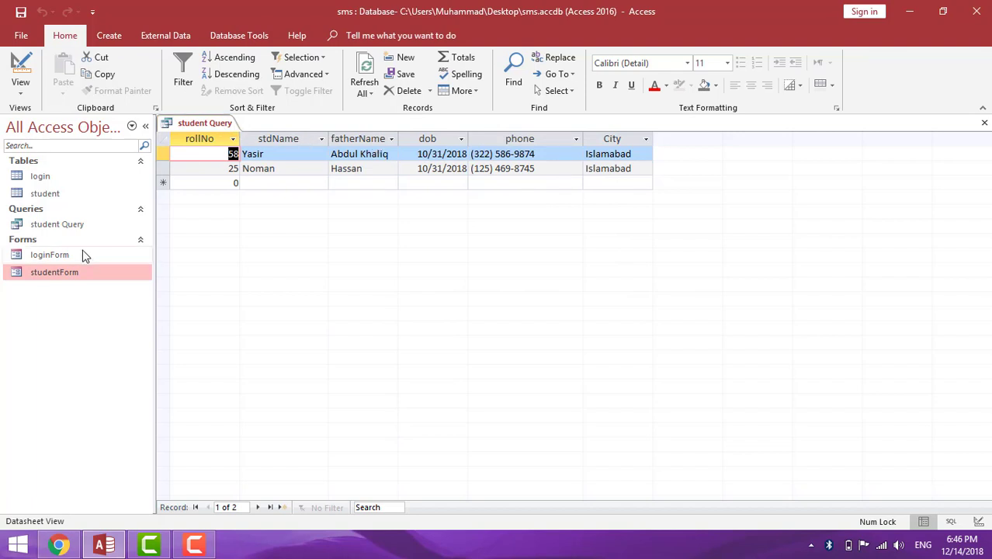
Reopen studentForm for a look, and close it together with loginForm and the student query.
double_click(52, 273)
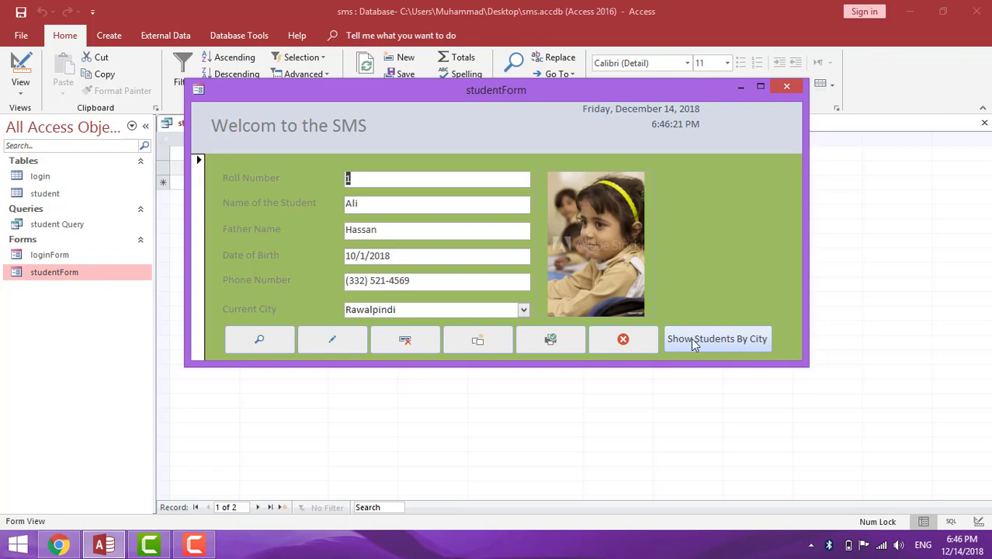
click(633, 338)
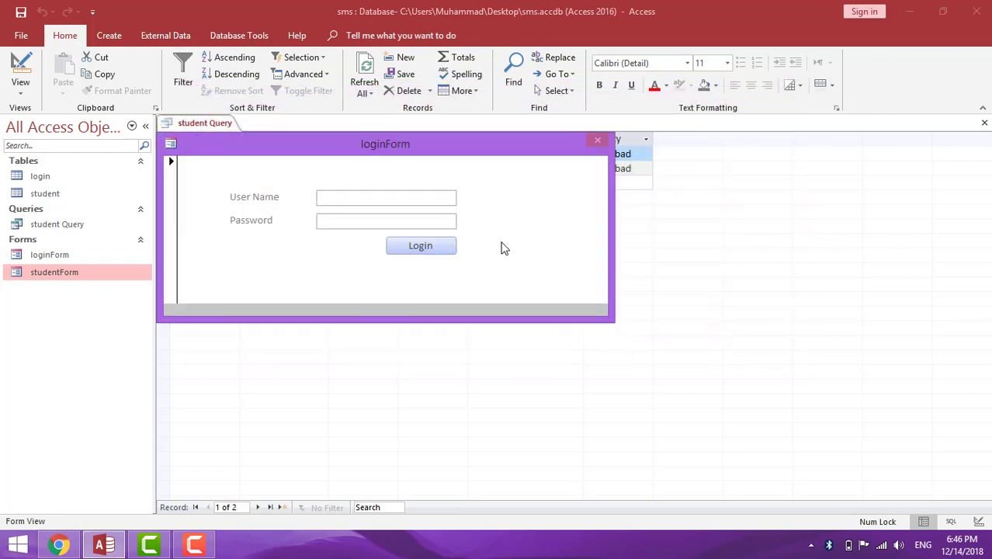
right_click(509, 204)
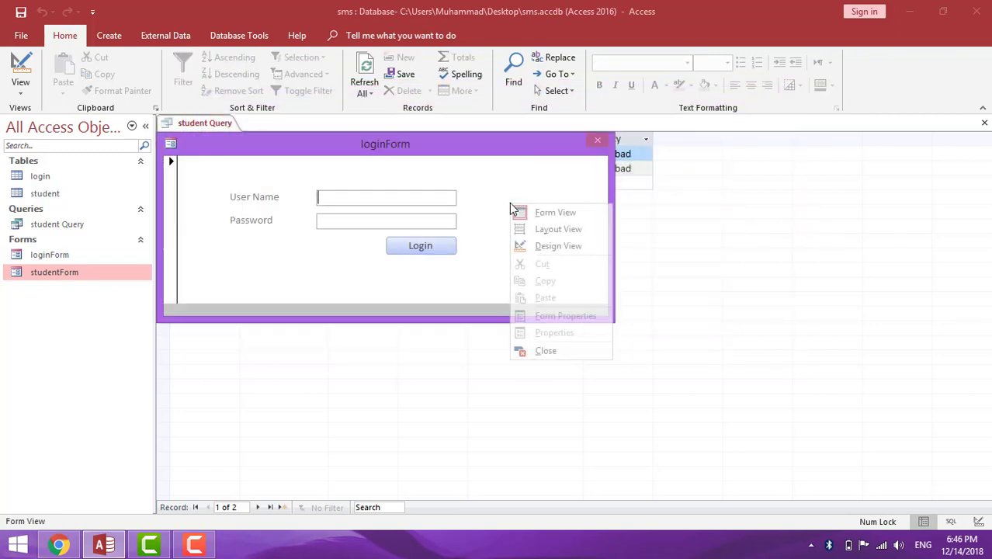
click(546, 351)
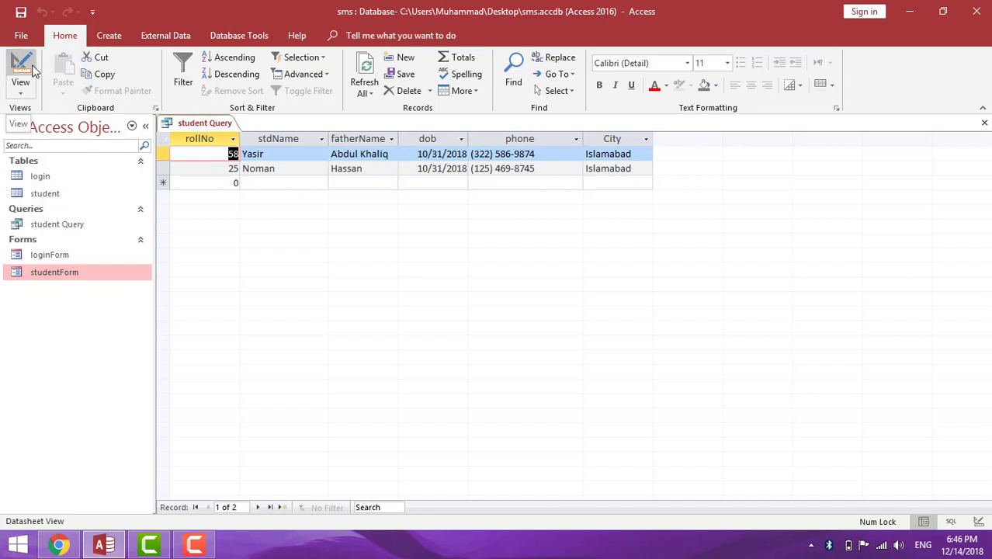
right_click(208, 124)
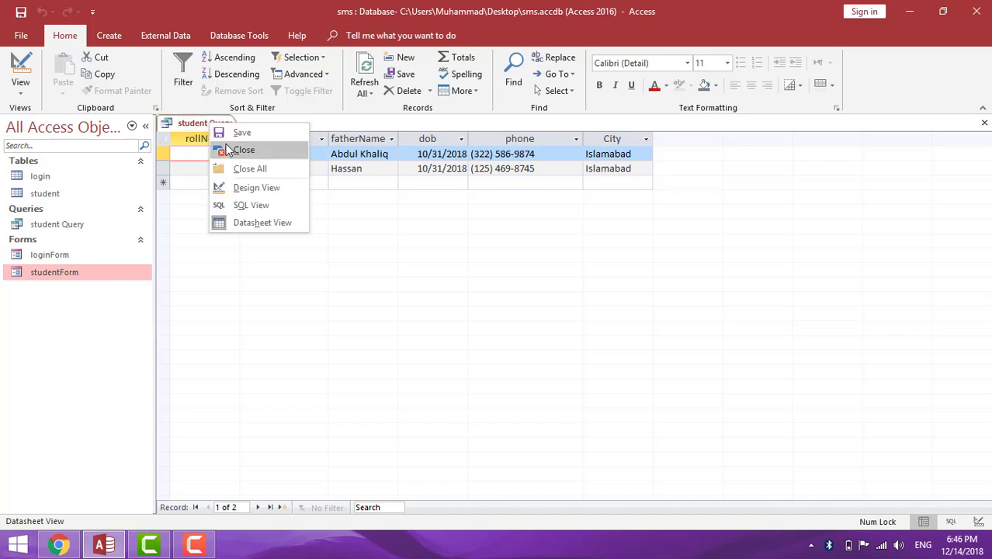
click(240, 150)
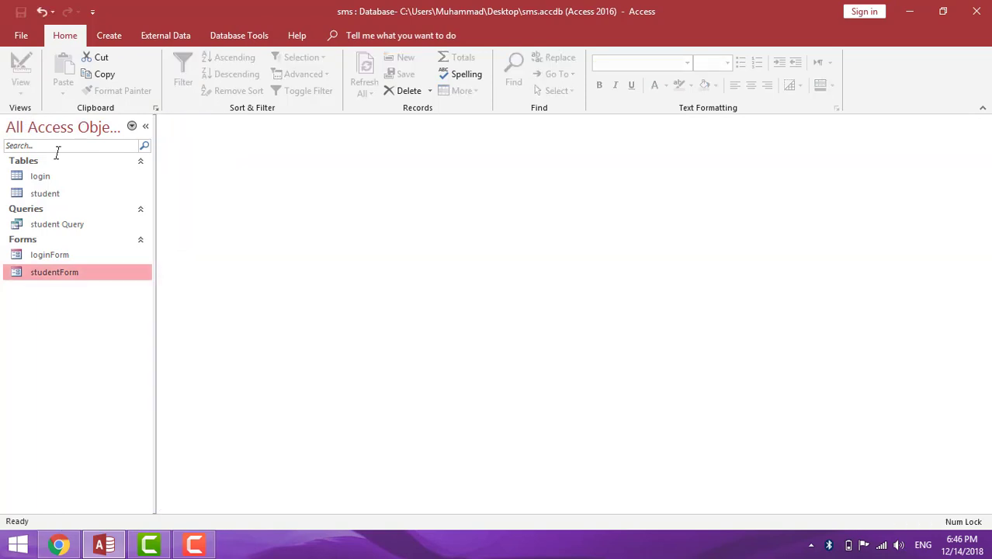
Open the student table, review the records it holds, and close it.
double_click(51, 195)
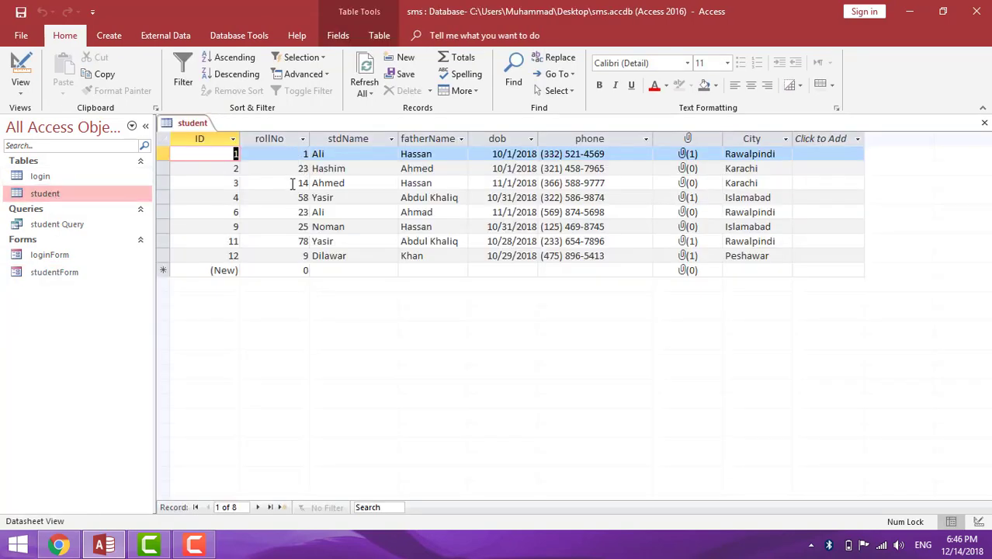
right_click(203, 124)
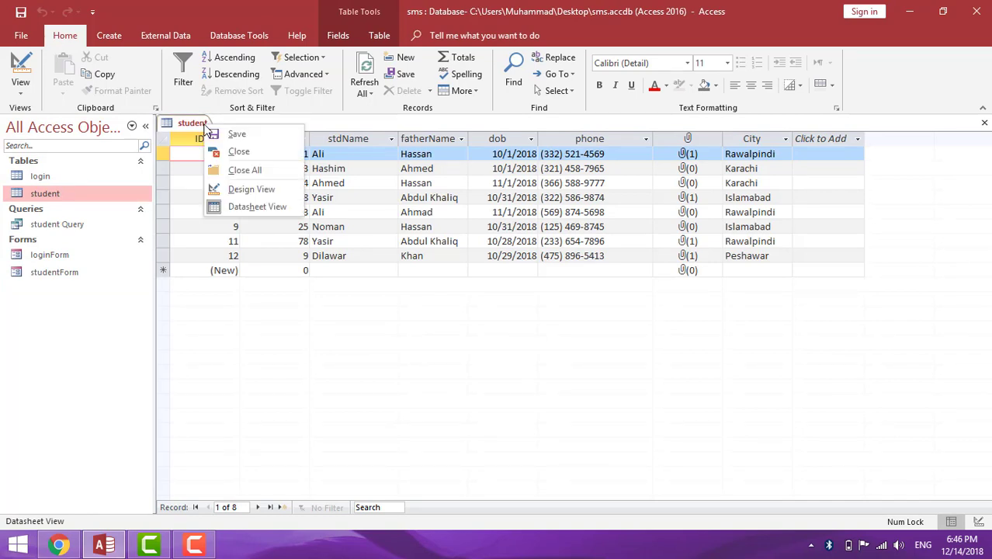
click(235, 151)
Create a new blank query in Design View and add the student table to it.
click(104, 33)
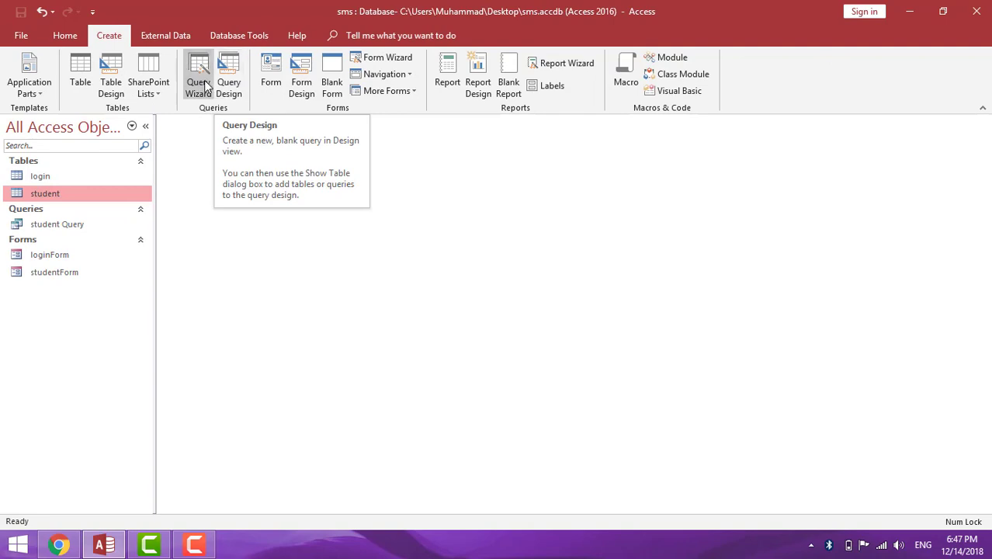
click(229, 78)
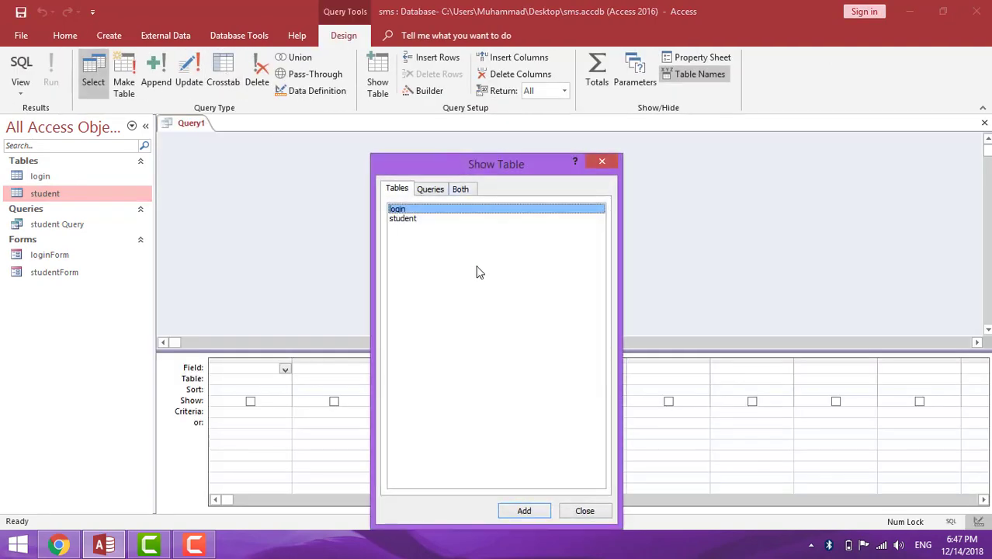
drag(522, 177, 633, 103)
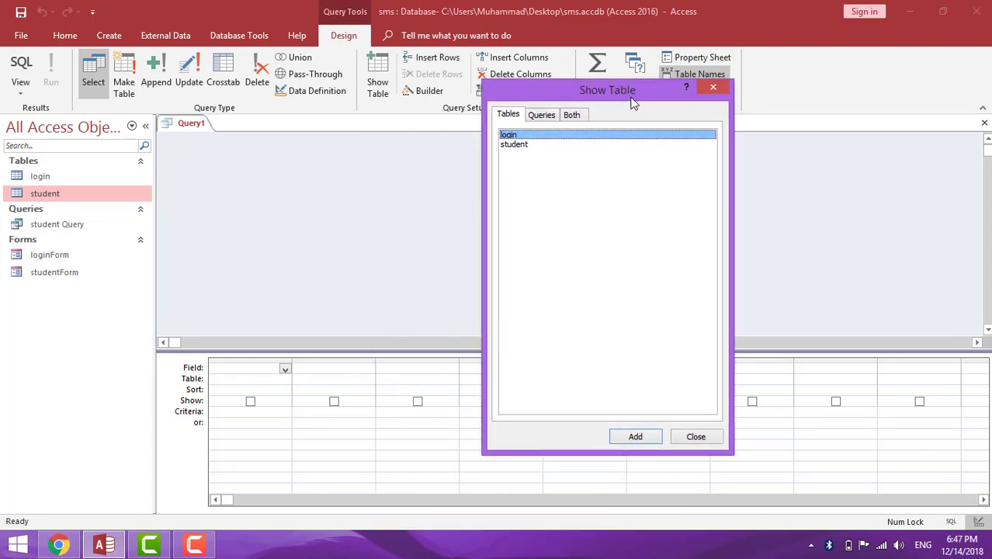
click(522, 148)
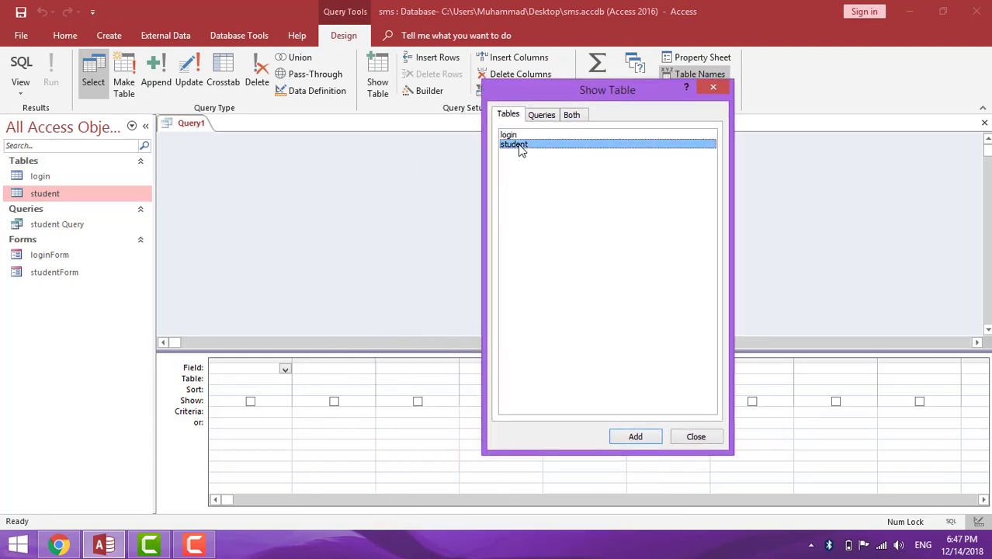
click(635, 437)
click(695, 437)
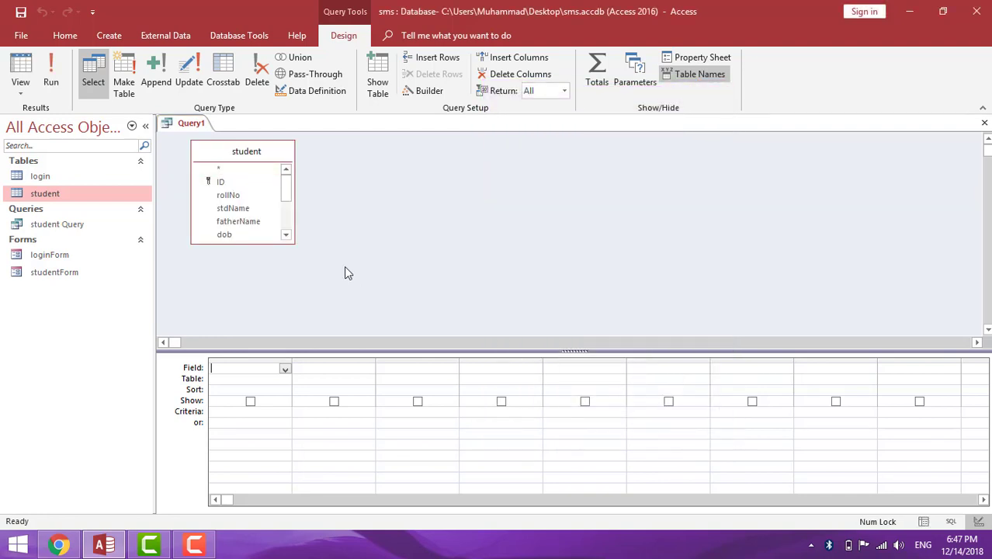
Enlarge the student field list and add the rollNo, stdName and fatherName fields to the query grid.
drag(233, 154, 272, 169)
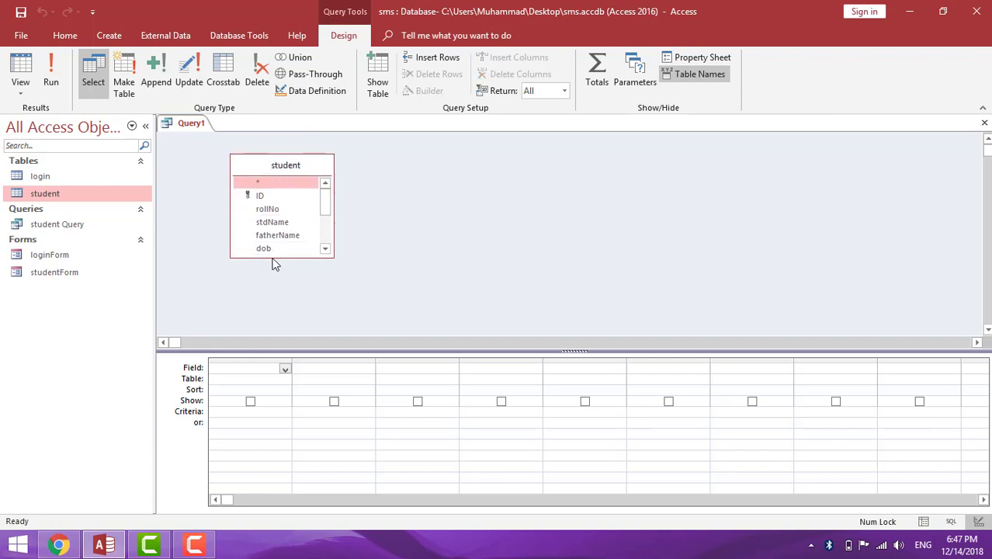
drag(277, 257, 278, 289)
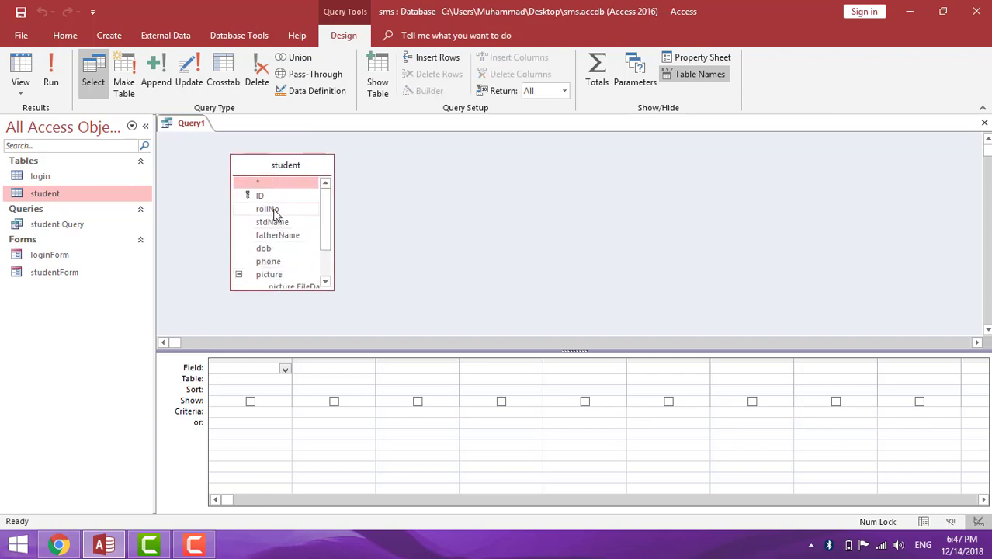
drag(273, 211, 236, 367)
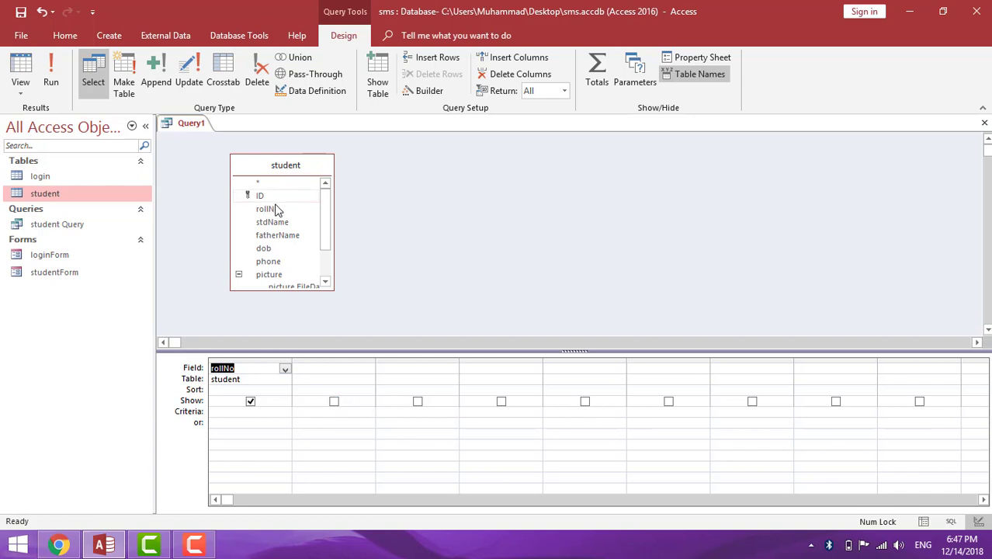
drag(272, 224, 321, 369)
drag(264, 235, 407, 373)
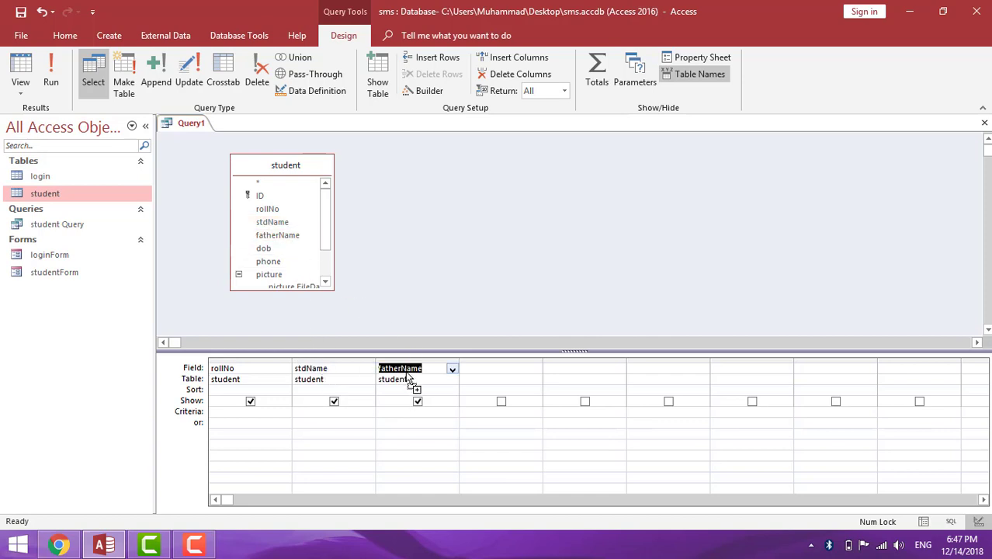
Set the rollNo criteria to > 15 and run the query.
click(239, 414)
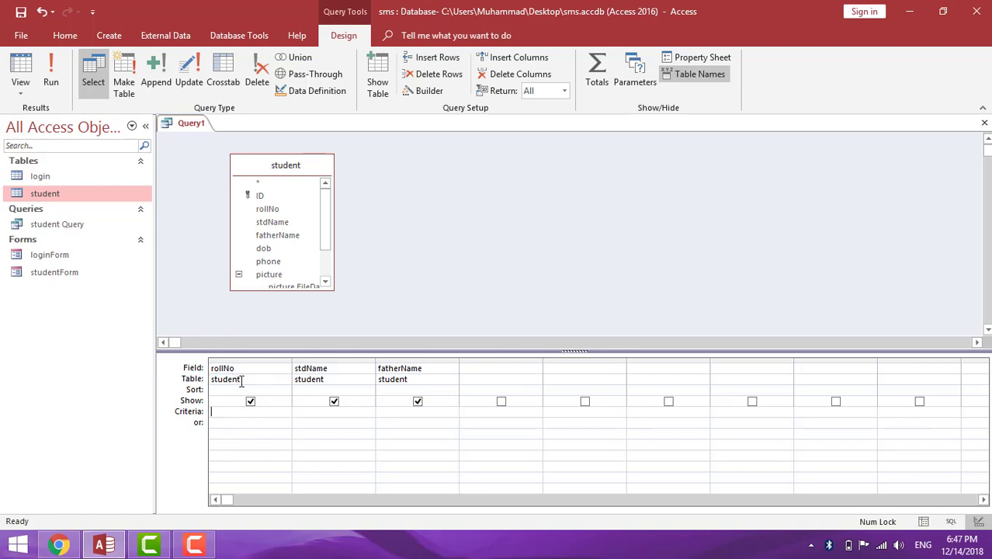
text(> 15)
click(51, 78)
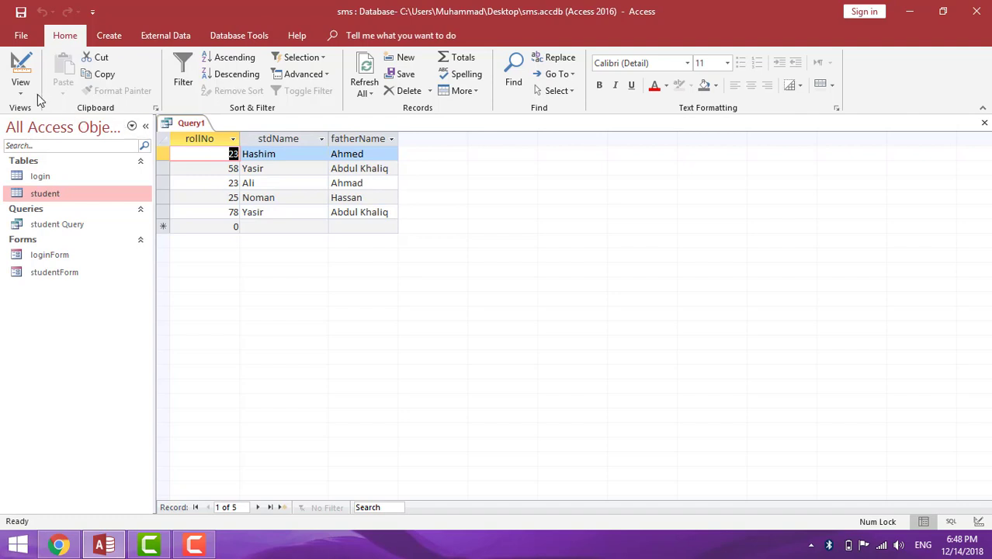
Return to the query's Design View and add the City field to the query grid.
click(21, 66)
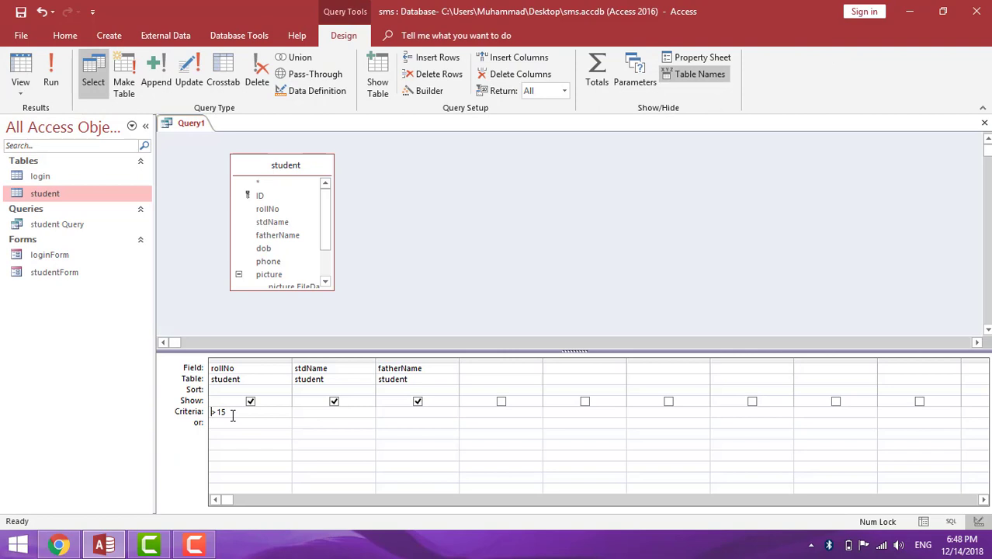
drag(322, 209, 326, 256)
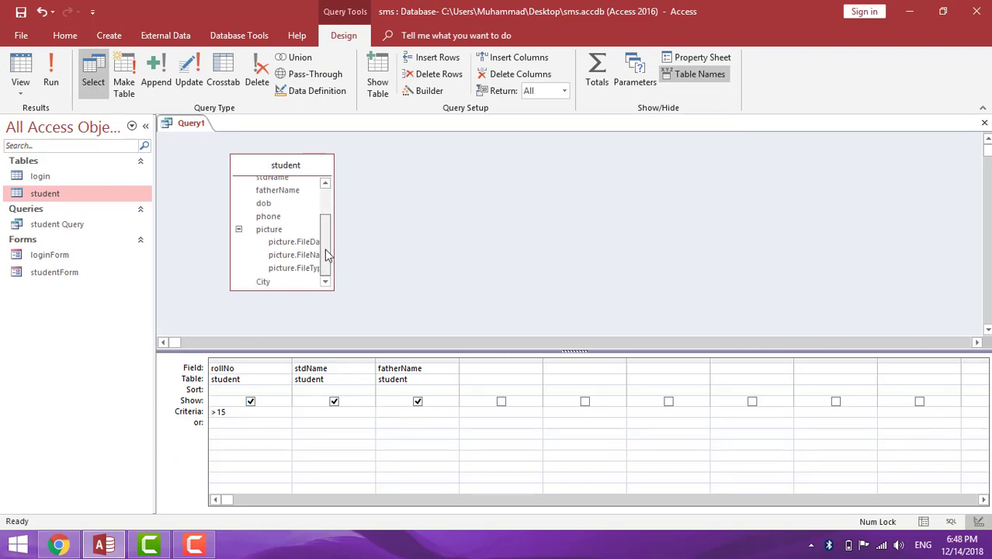
drag(265, 282, 487, 374)
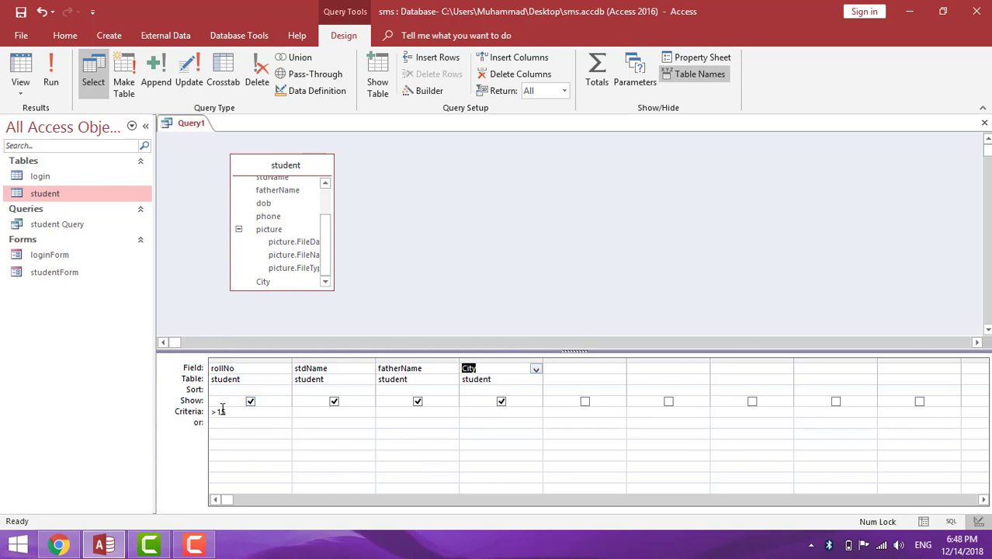
click(481, 422)
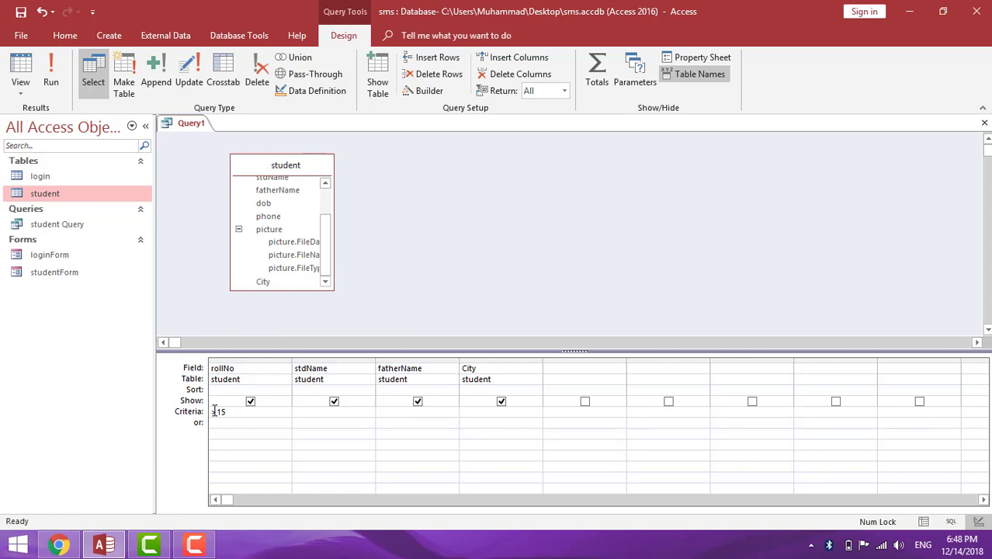
Set the City criteria to "rawalpindi" alongside the rollNo condition and run the query.
drag(213, 412, 232, 412)
click(470, 413)
text(awalpindi)
click(52, 79)
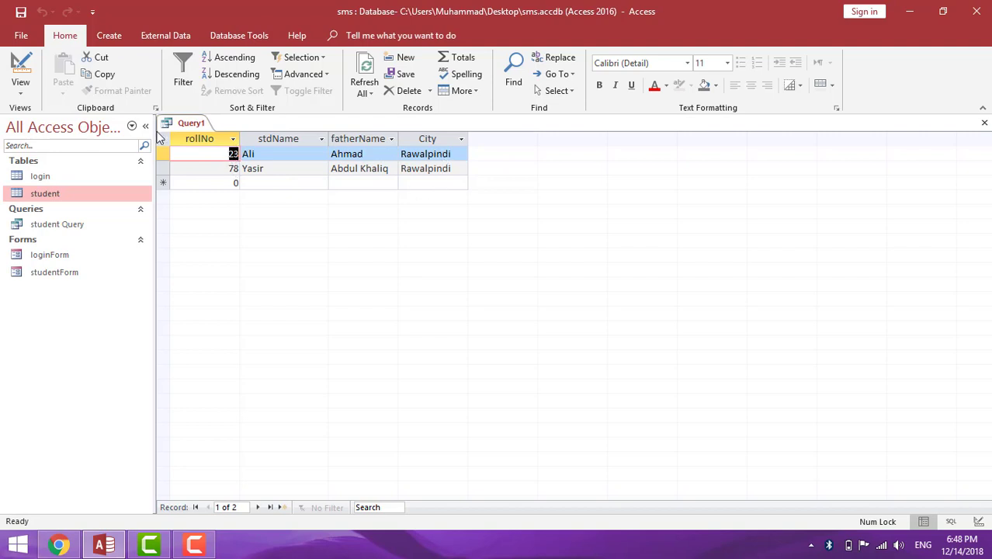
Back in Design View, move the City criterion "rawalpindi" from the Criteria row to the or row and run the query.
click(20, 77)
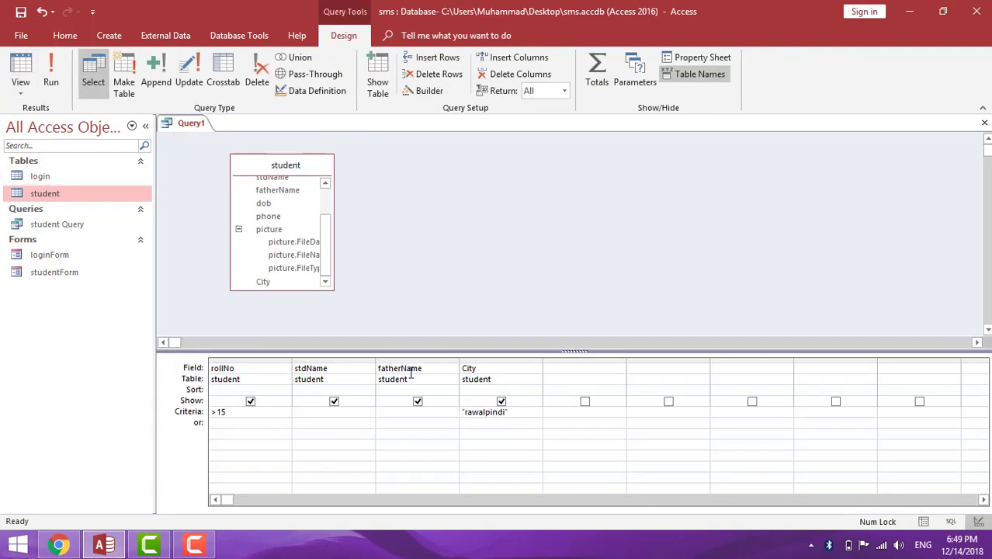
key(BackSpace)
key(BackSpace)
key(BackSpace)
key(BackSpace)
key(BackSpace)
key(BackSpace)
key(BackSpace)
key(BackSpace)
key(BackSpace)
key(BackSpace)
key(BackSpace)
click(493, 426)
text(")
text(rawalpindi)
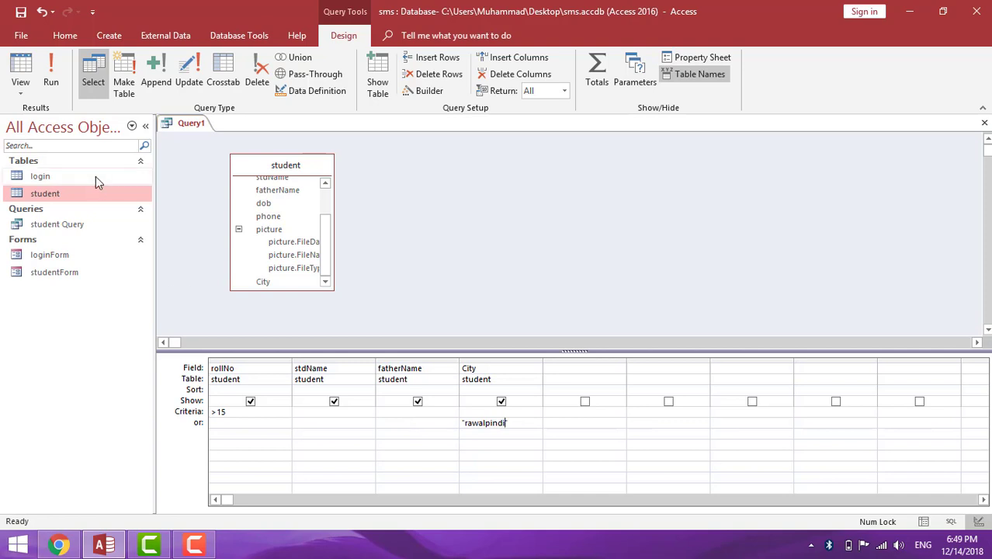
click(52, 80)
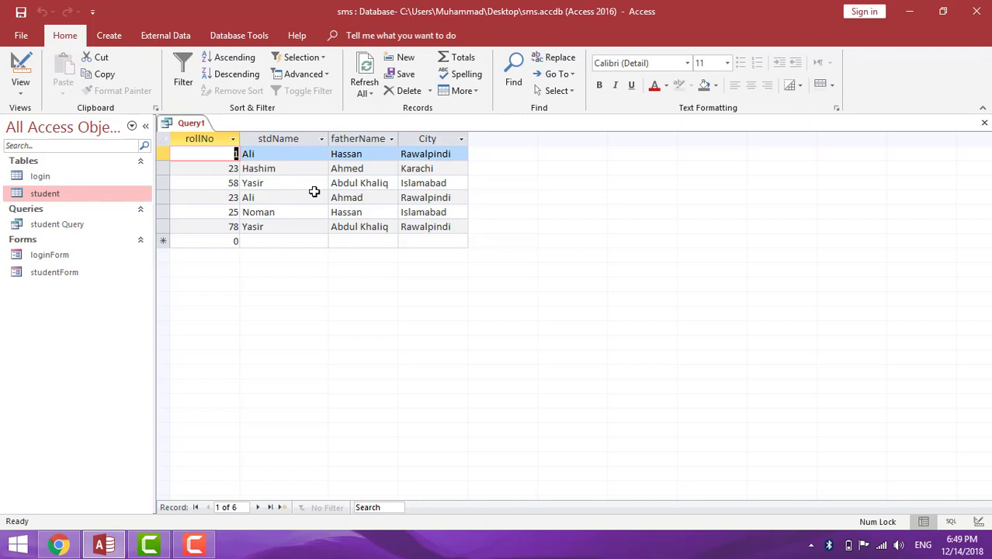
Review the query's criteria in Design View, rerun it, and check the rollNo and City values of the returned records.
click(23, 67)
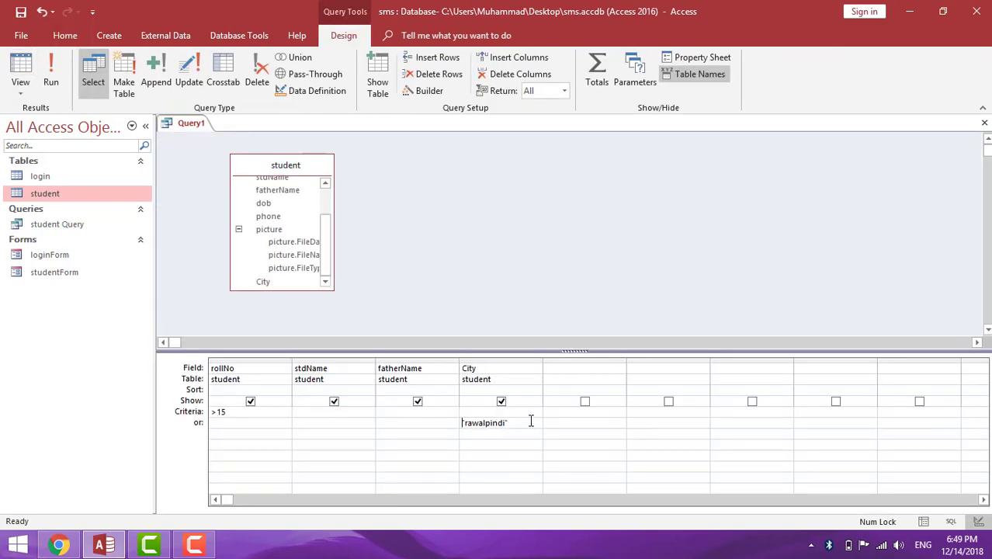
click(49, 75)
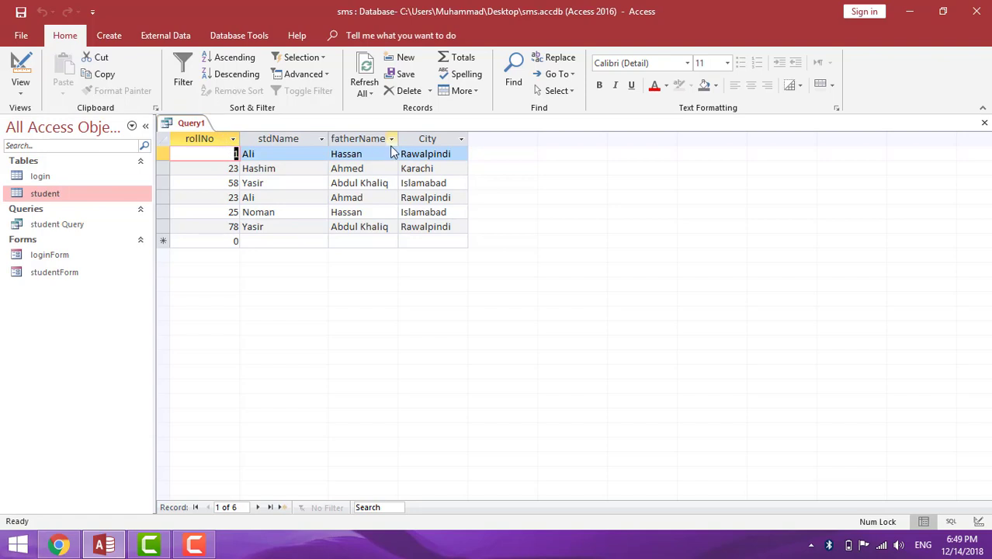
click(229, 169)
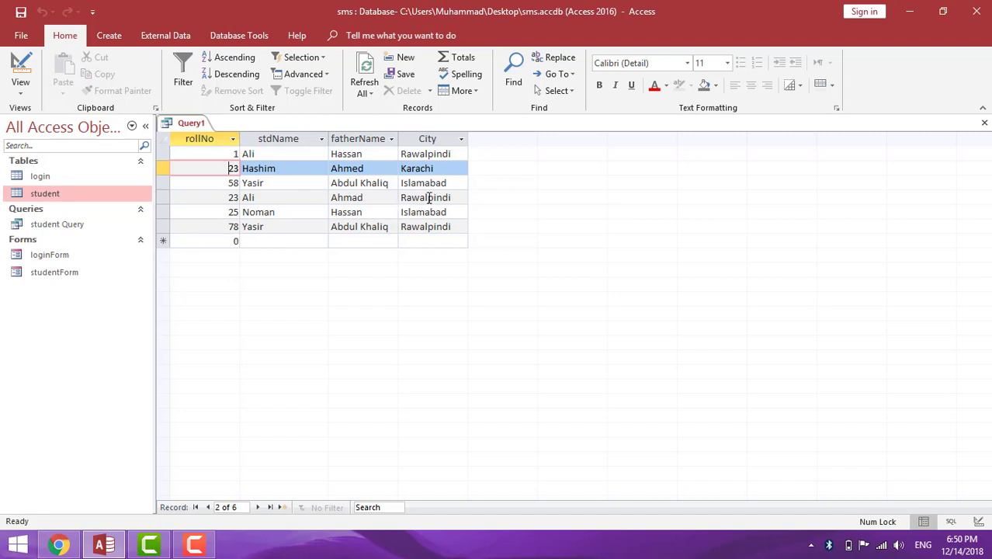
click(233, 211)
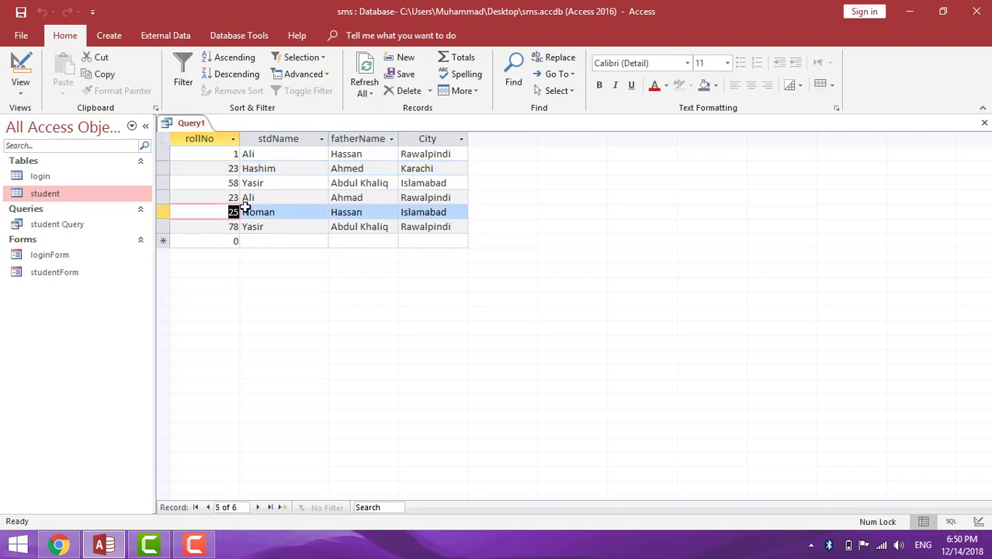
click(422, 213)
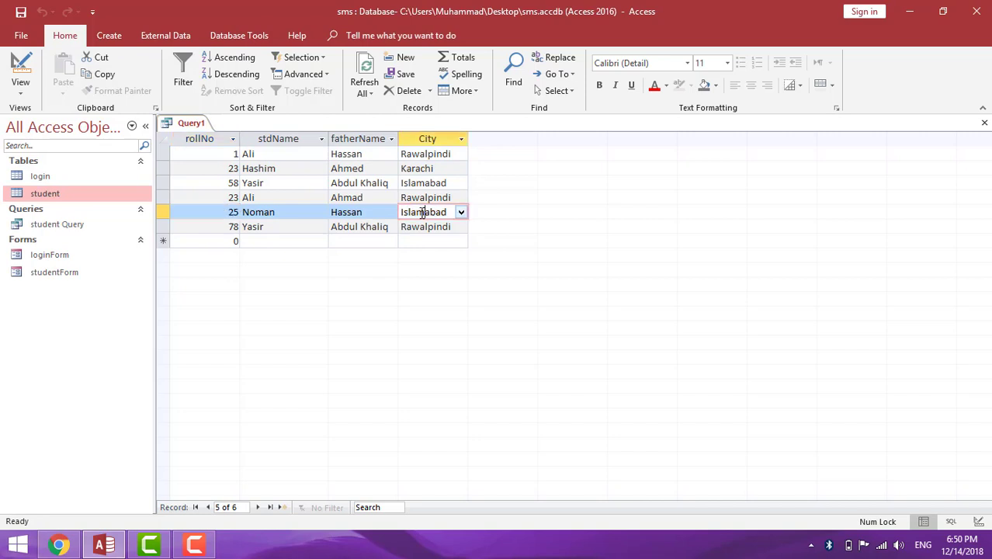